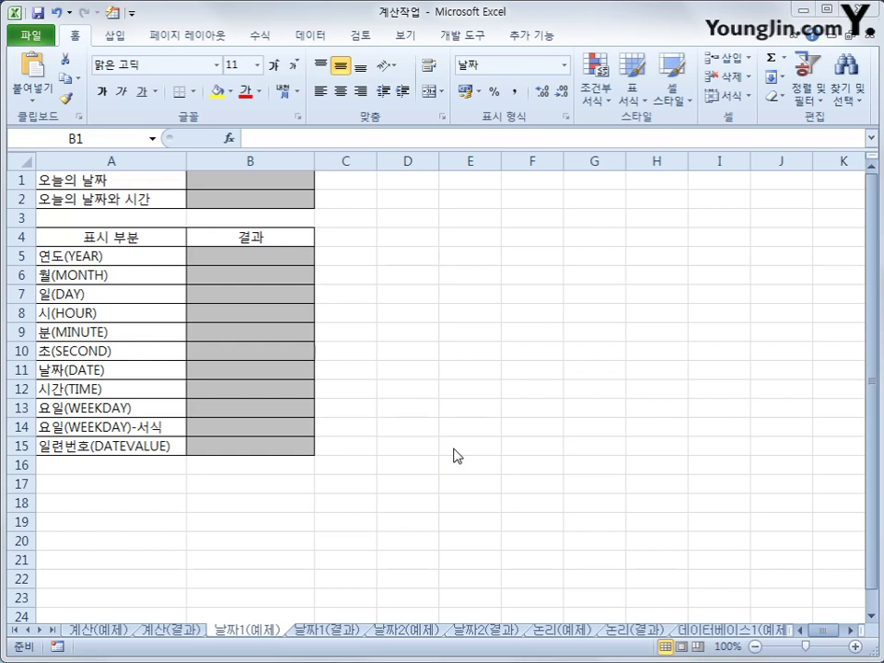
- Insert the TODAY function in cell B1 for today's date
{"action": "left_click", "coordinate": [276, 181]}
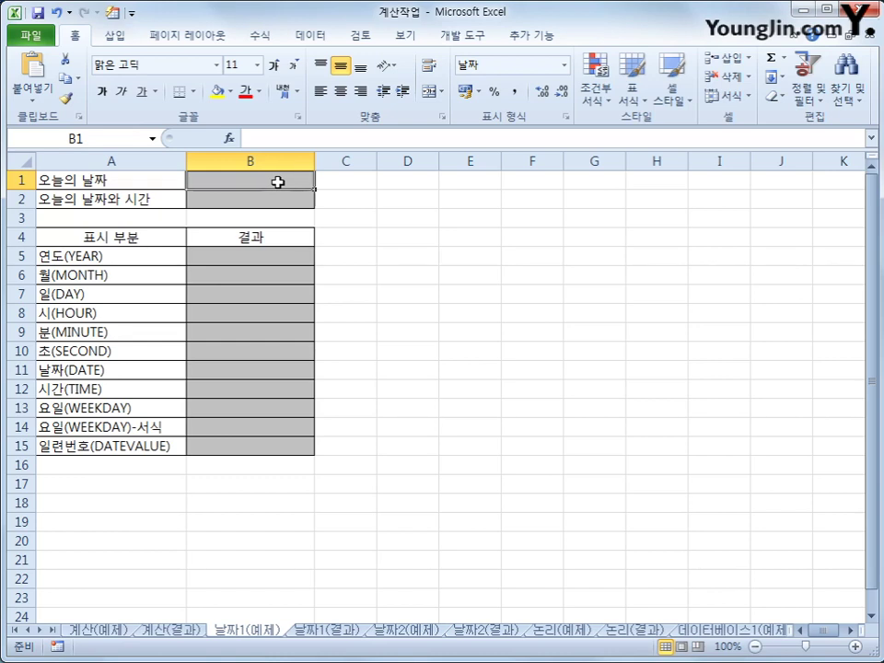
{"action": "left_click", "coordinate": [263, 37]}
{"action": "left_click", "coordinate": [233, 100]}
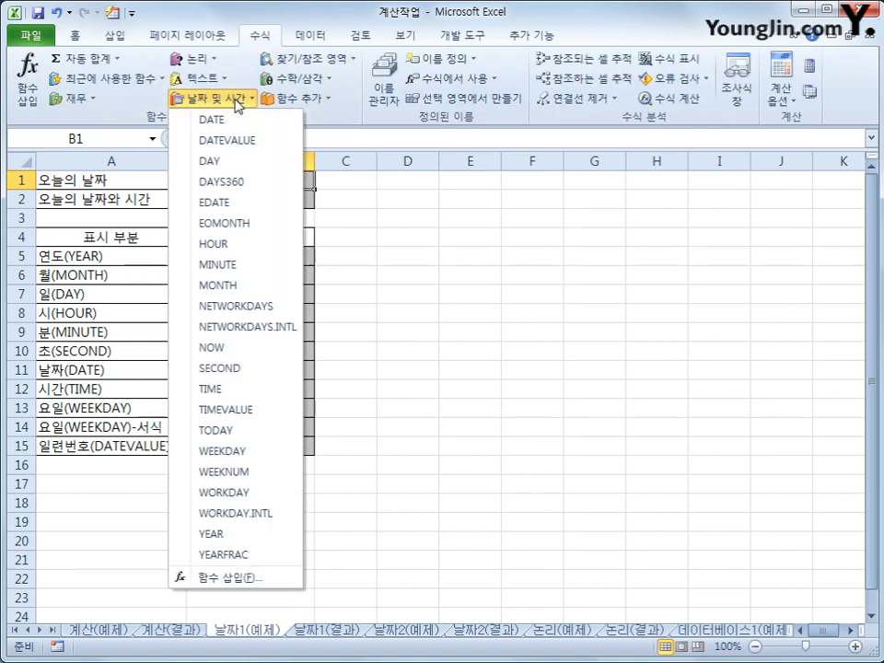
{"action": "left_click", "coordinate": [270, 433]}
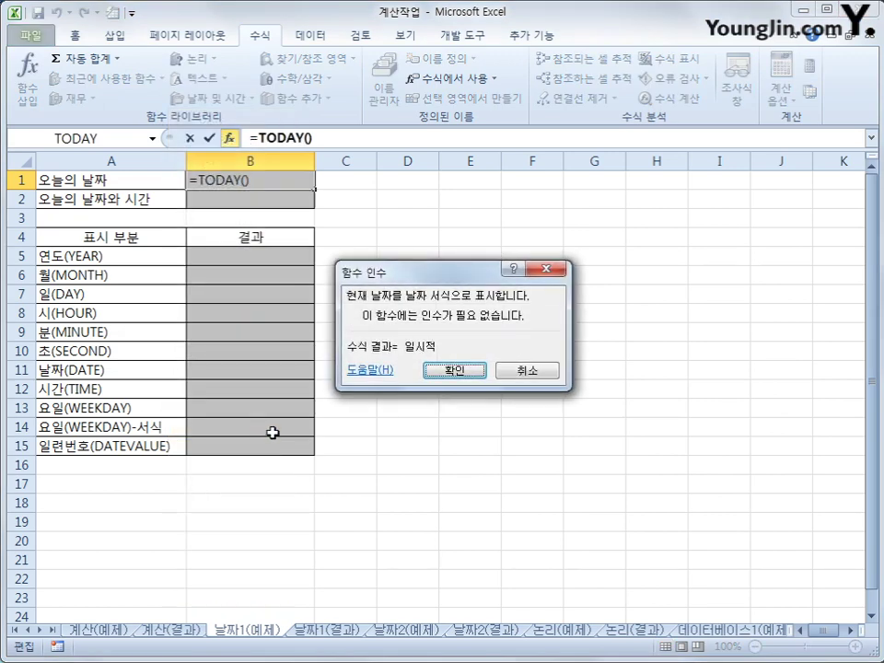
{"action": "left_click", "coordinate": [468, 372]}
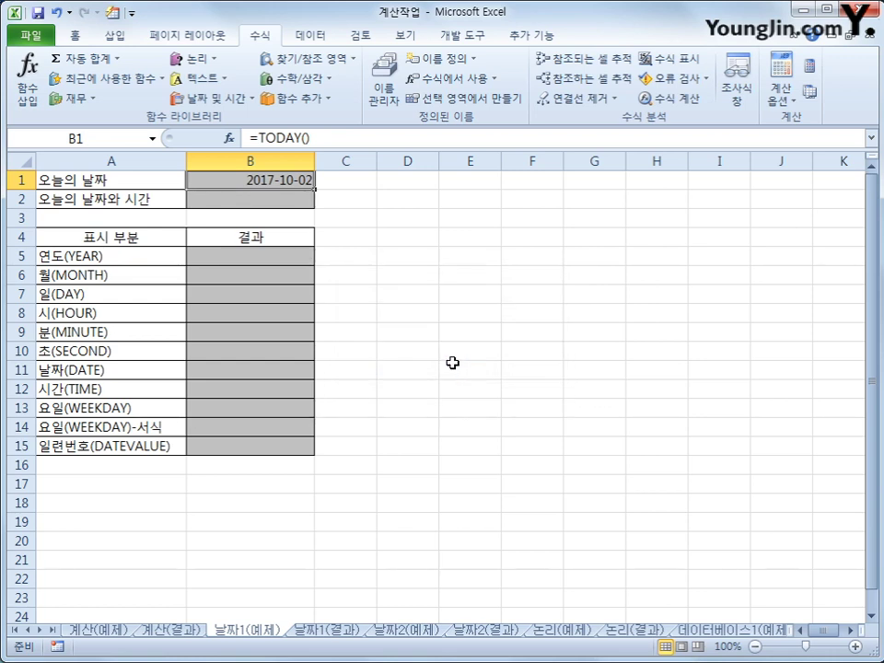
- Insert the NOW function in cell B2 for today's date and time
{"action": "left_click", "coordinate": [203, 202]}
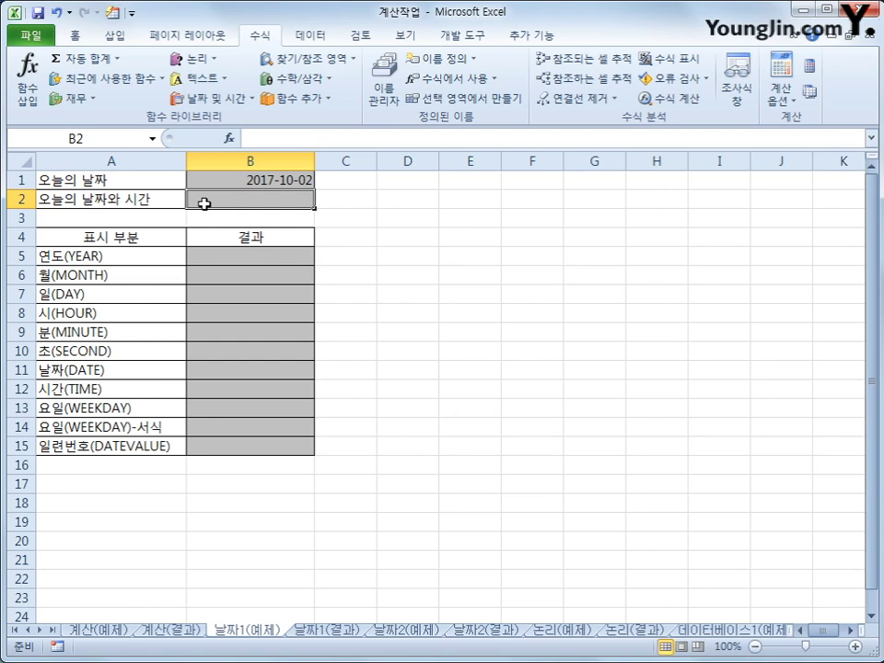
{"action": "left_click", "coordinate": [206, 98]}
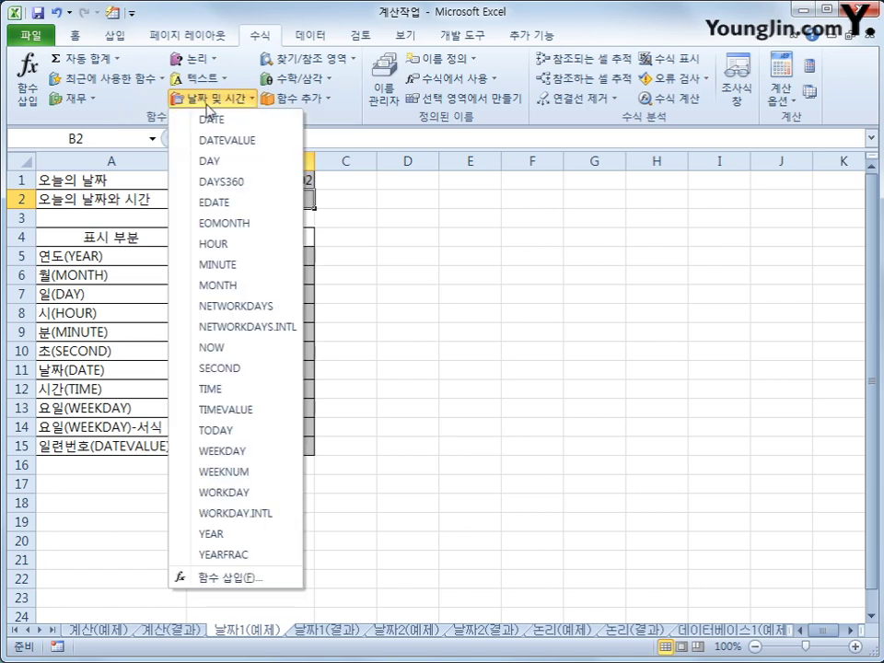
{"action": "left_click", "coordinate": [234, 350]}
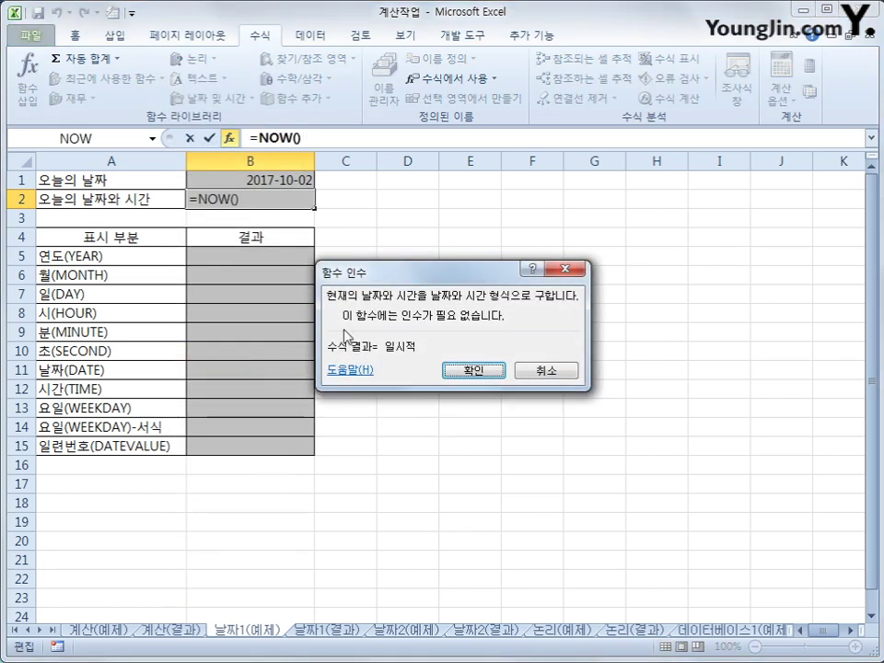
{"action": "left_click", "coordinate": [486, 368]}
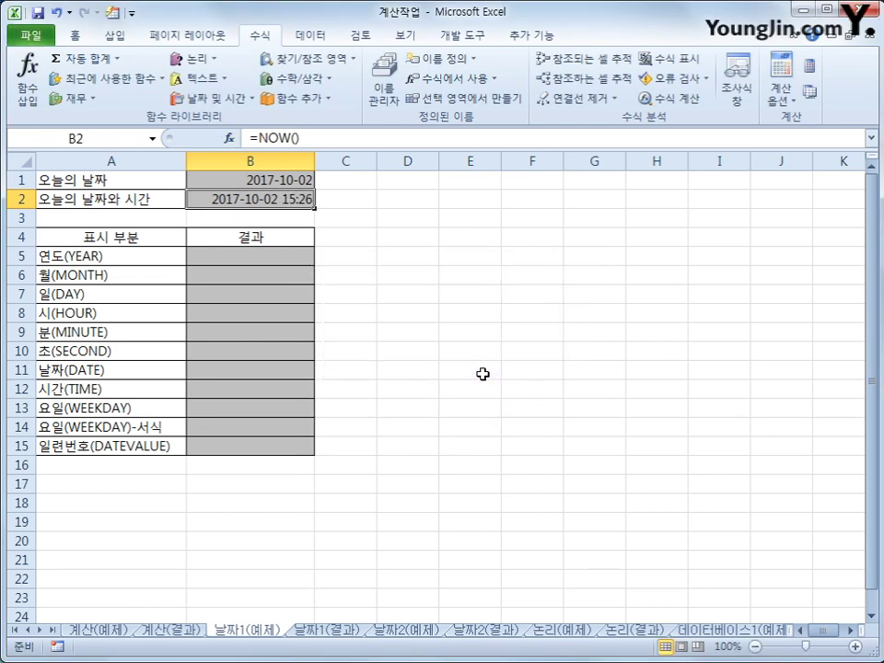
- Insert the YEAR function in cell B5 with B2 as its serial number
{"action": "left_click", "coordinate": [278, 258]}
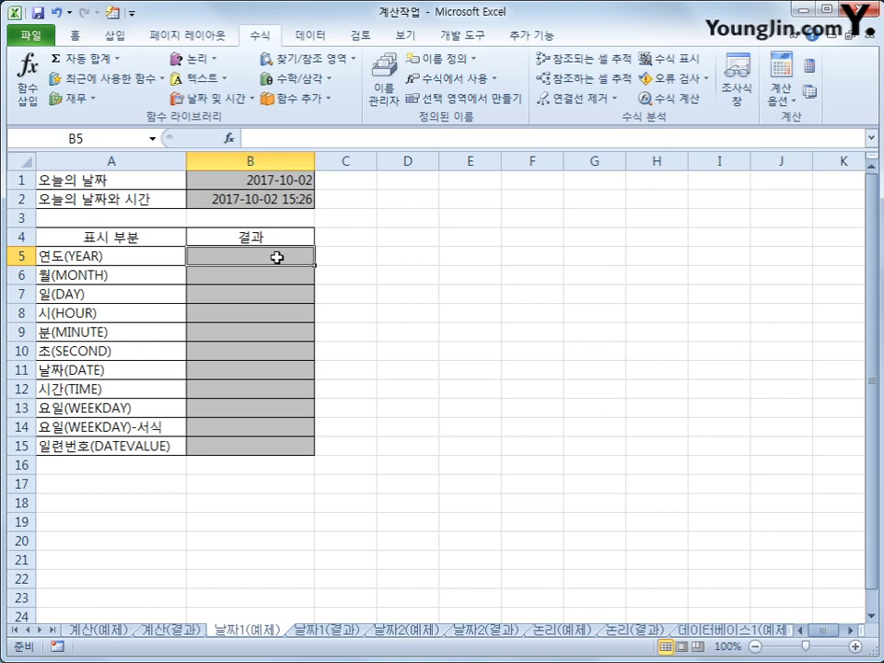
{"action": "left_click", "coordinate": [230, 97]}
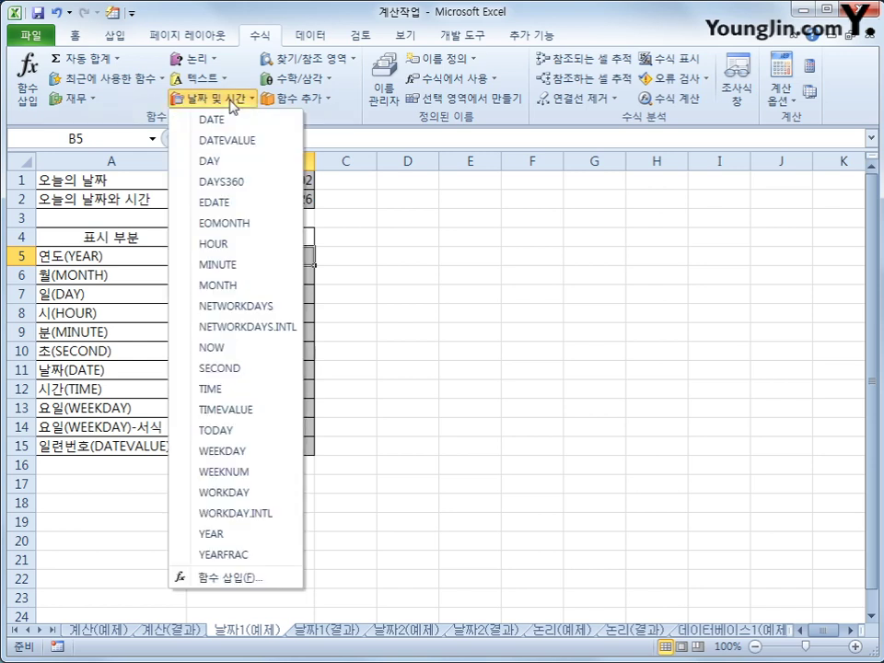
{"action": "left_click", "coordinate": [242, 534]}
{"action": "left_click", "coordinate": [282, 199]}
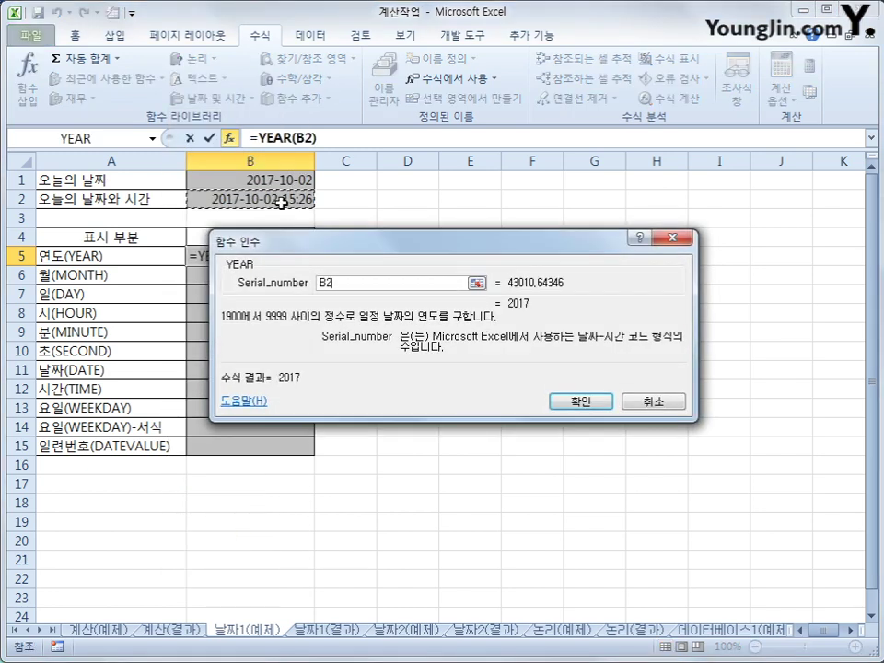
{"action": "left_click", "coordinate": [571, 401]}
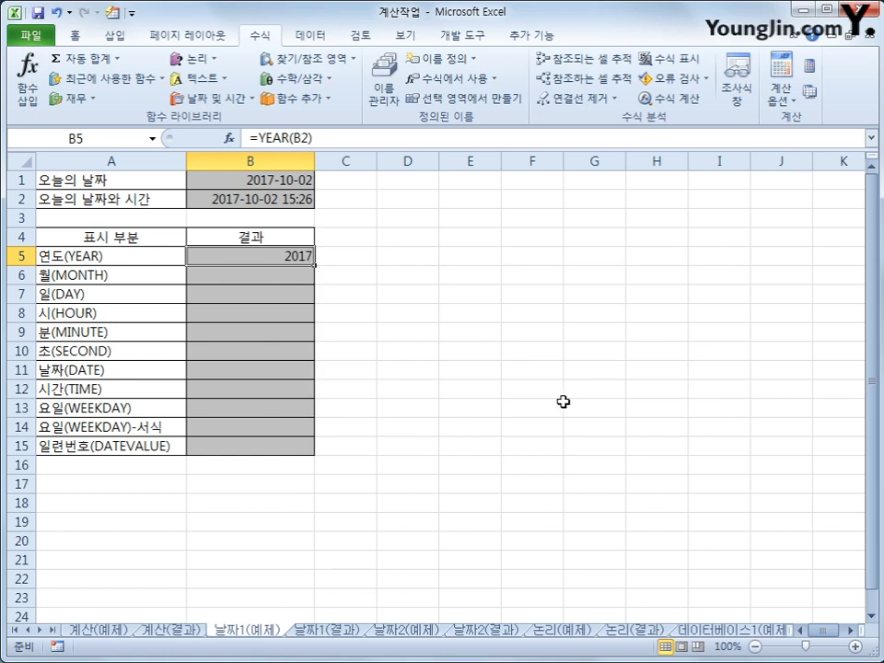
- Insert the MONTH function in cell B6 with B2 as its serial number
{"action": "left_click", "coordinate": [296, 274]}
{"action": "left_click", "coordinate": [229, 99]}
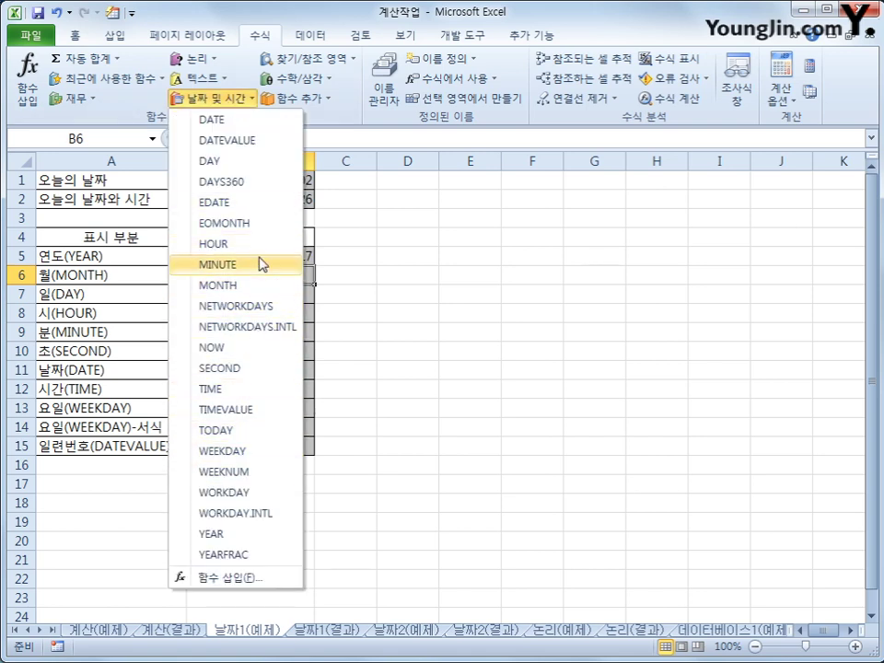
{"action": "left_click", "coordinate": [264, 291]}
{"action": "left_click", "coordinate": [272, 199]}
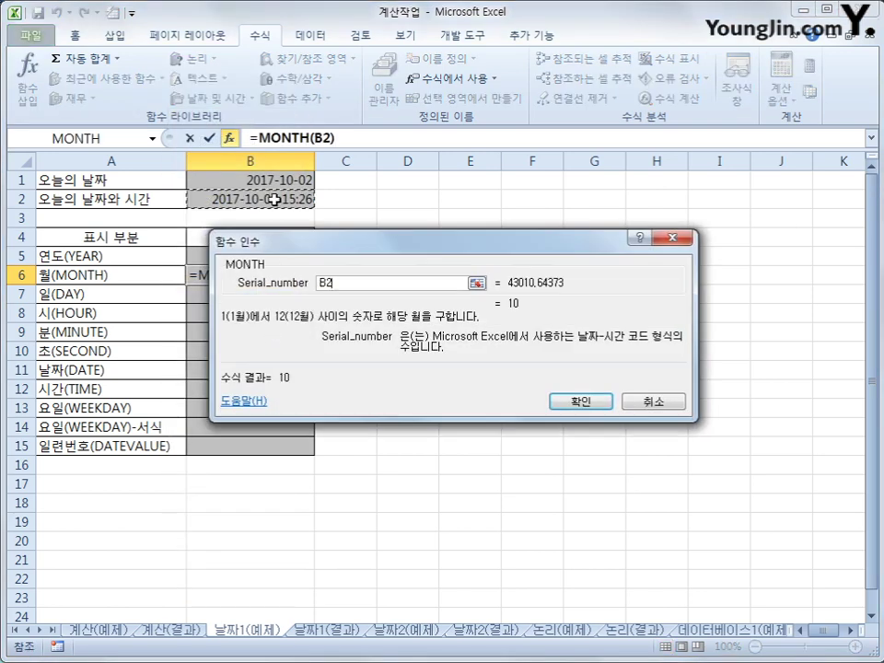
{"action": "left_click", "coordinate": [580, 403]}
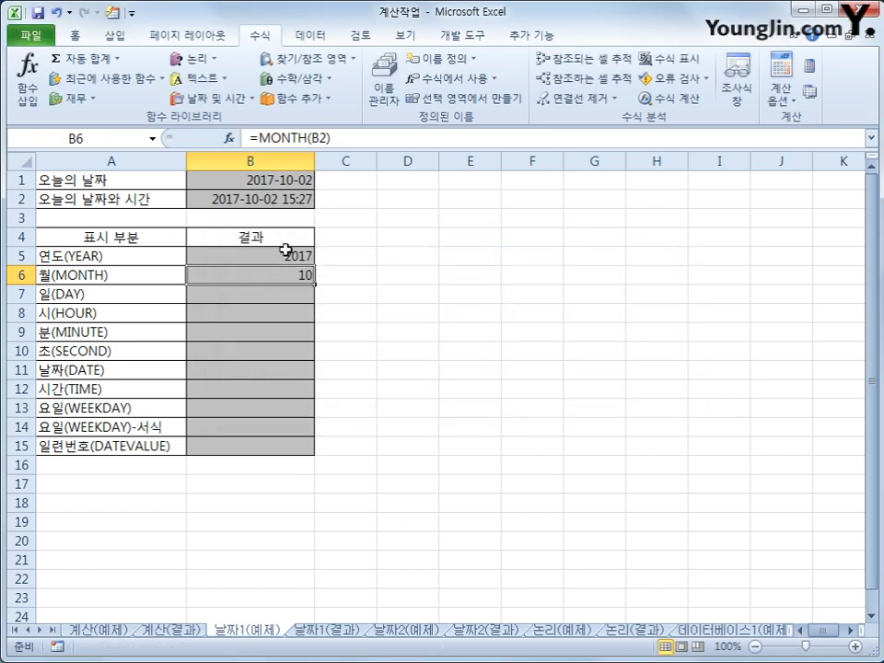
- Insert the DAY function in cell B7 with B2 as its serial number
{"action": "left_click", "coordinate": [278, 292]}
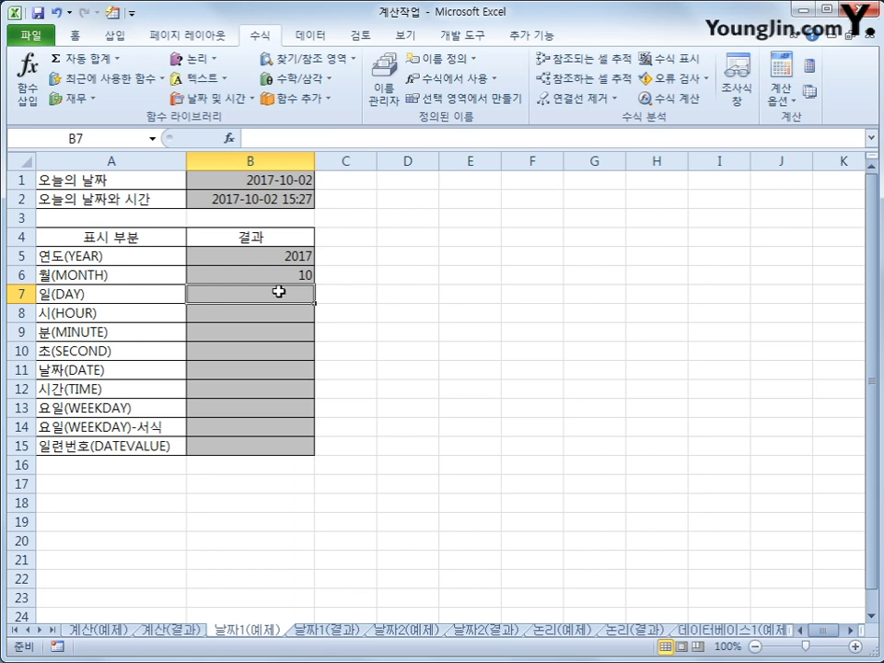
{"action": "left_click", "coordinate": [237, 99]}
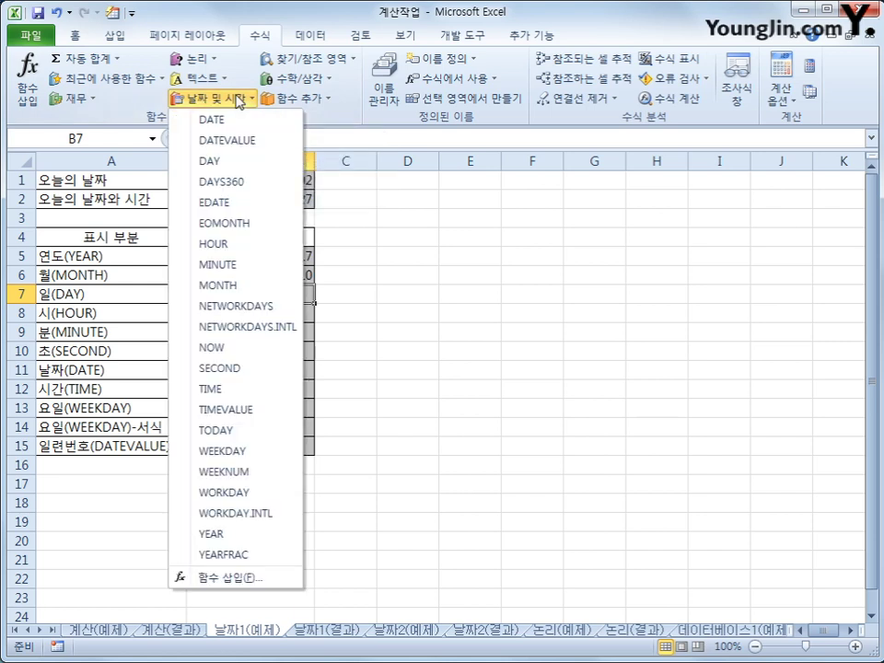
{"action": "left_click", "coordinate": [247, 164]}
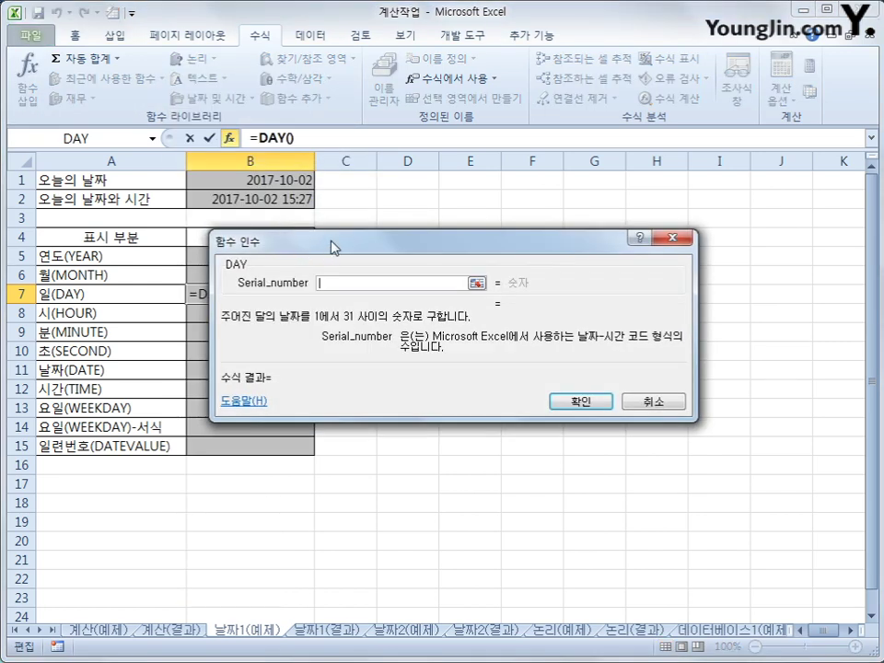
{"action": "left_click_drag", "start_coordinate": [333, 253], "coordinate": [452, 193]}
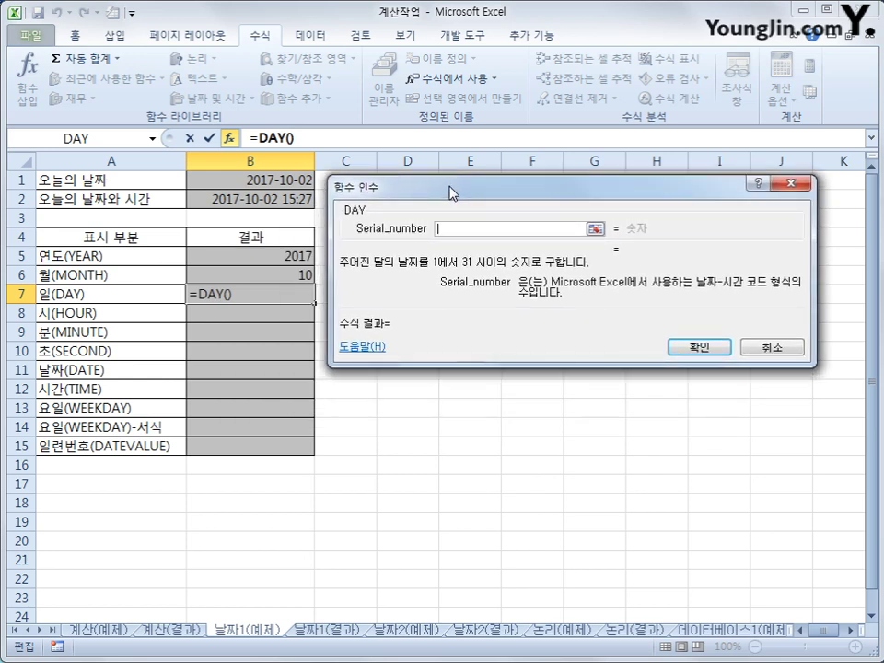
{"action": "left_click", "coordinate": [259, 203]}
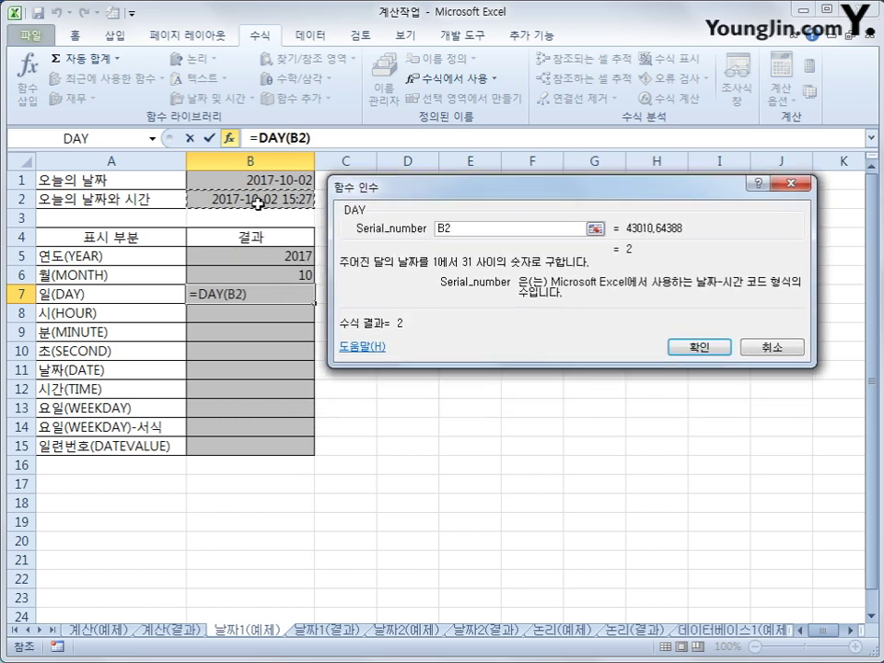
{"action": "left_click", "coordinate": [697, 348]}
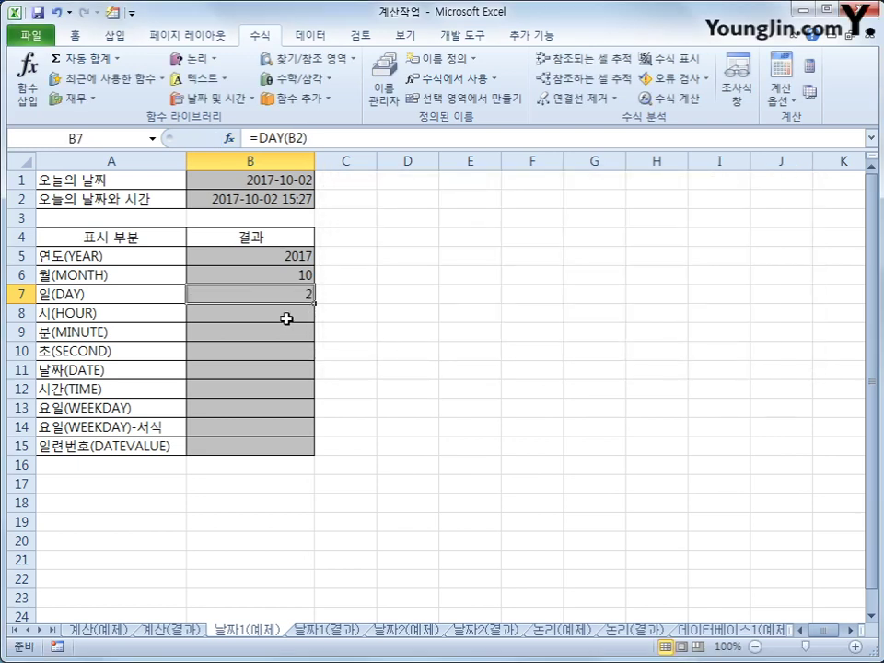
- Insert the HOUR function in cell B8 with B2 as its serial number
{"action": "left_click", "coordinate": [288, 316]}
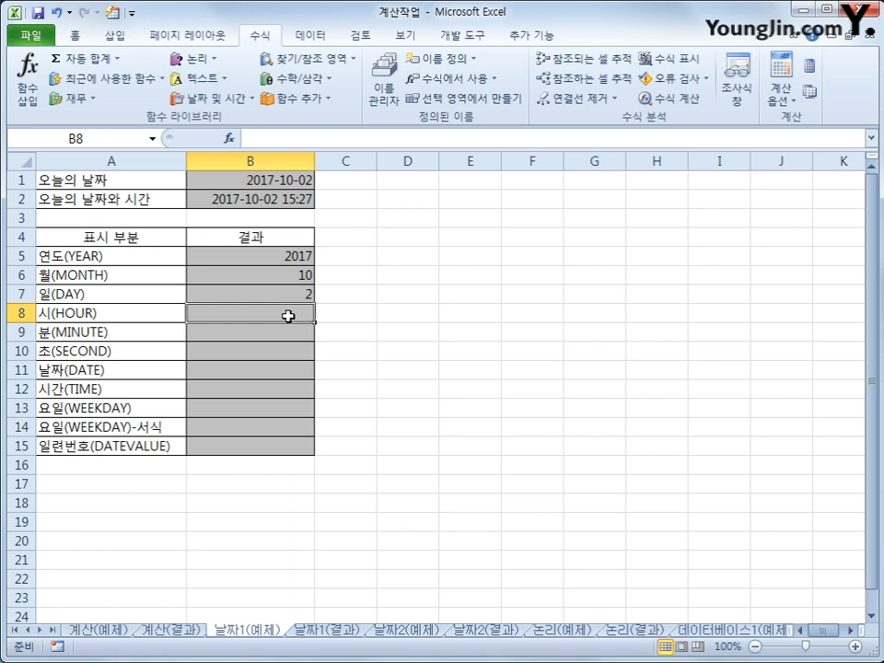
{"action": "left_click", "coordinate": [212, 98]}
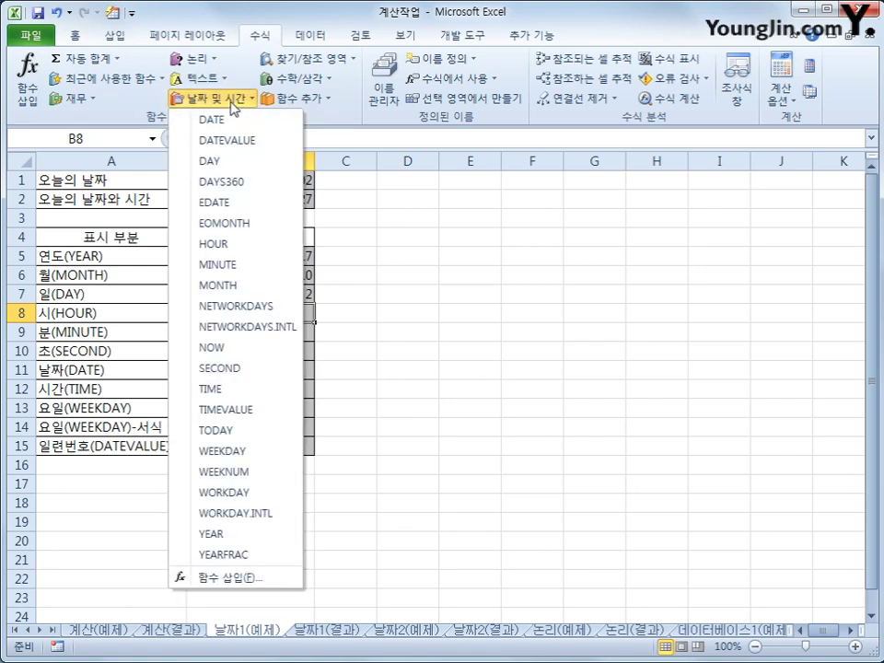
{"action": "left_click", "coordinate": [273, 245]}
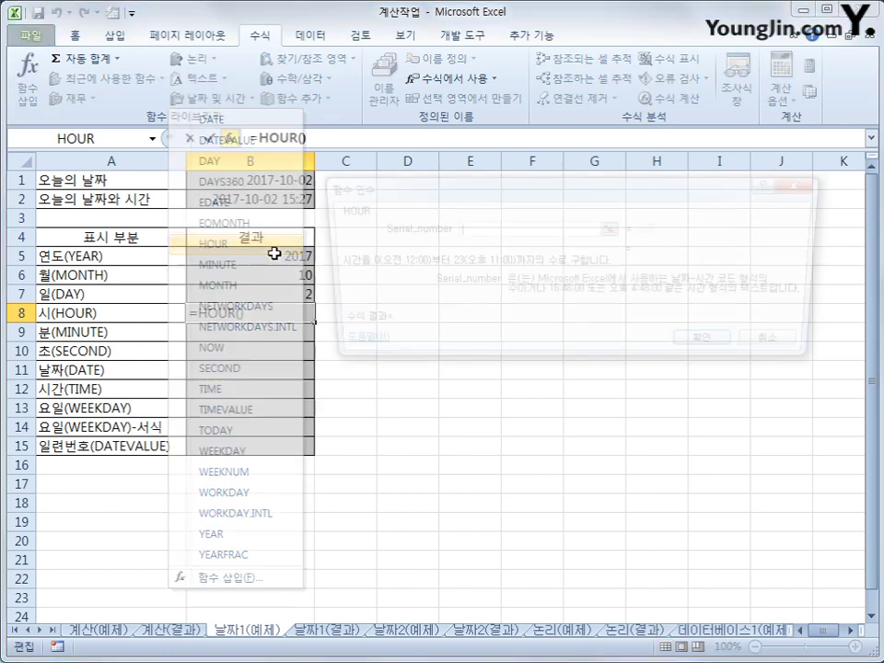
{"action": "left_click", "coordinate": [267, 199]}
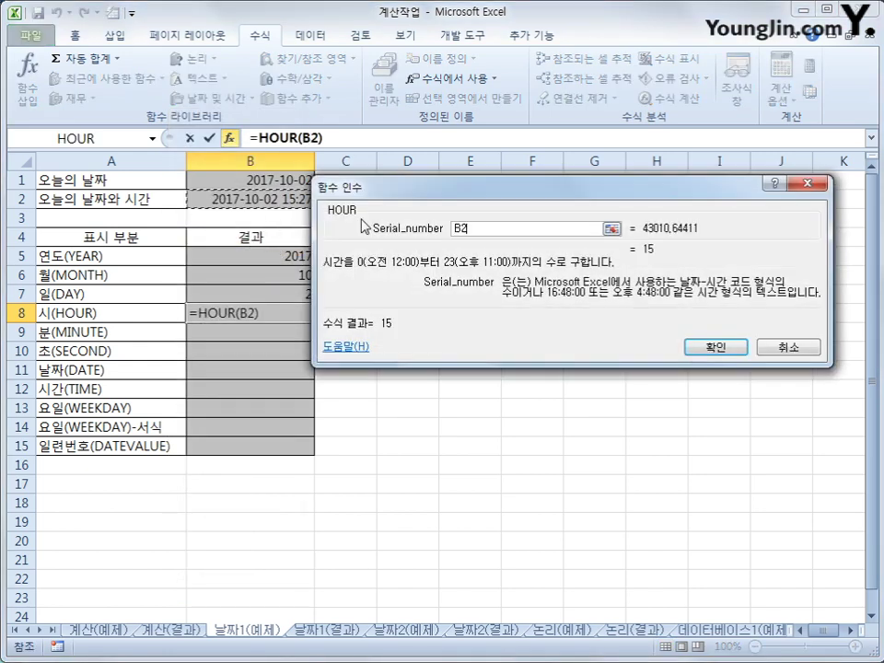
{"action": "left_click", "coordinate": [743, 347]}
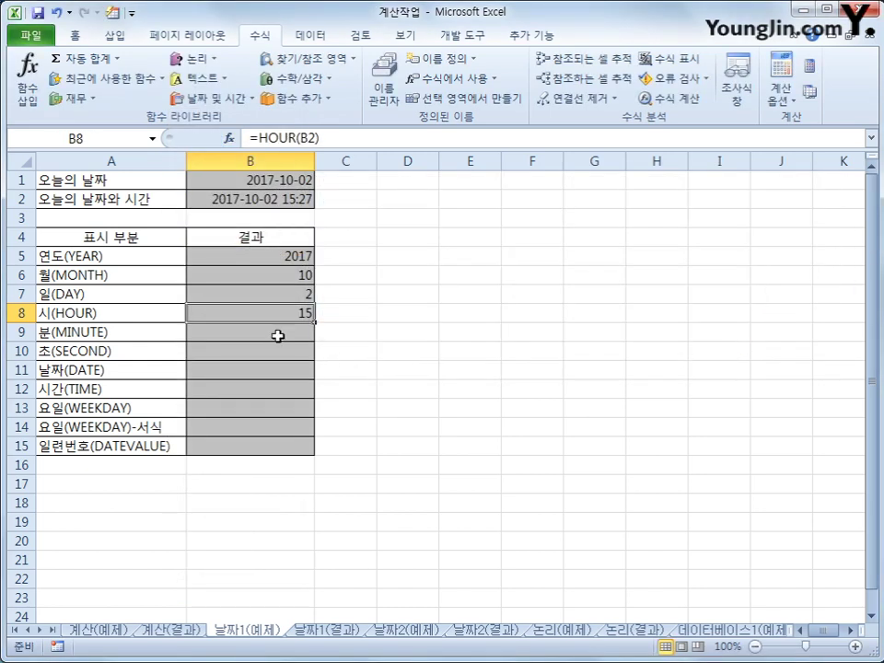
- Insert the MINUTE function in cell B9 with B2 as its serial number
{"action": "left_click", "coordinate": [278, 335]}
{"action": "left_click", "coordinate": [215, 99]}
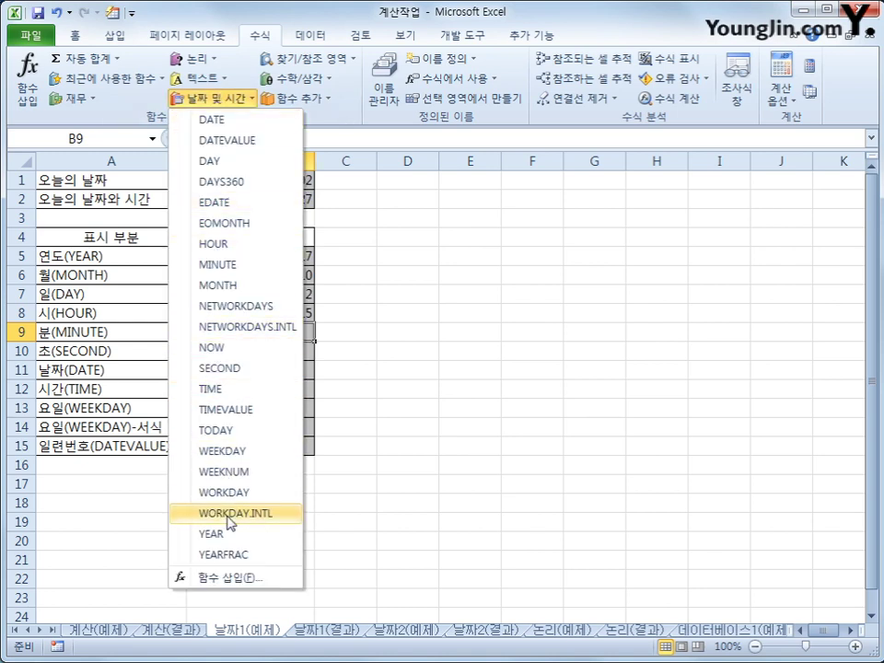
{"action": "left_click", "coordinate": [250, 267]}
{"action": "left_click", "coordinate": [263, 201]}
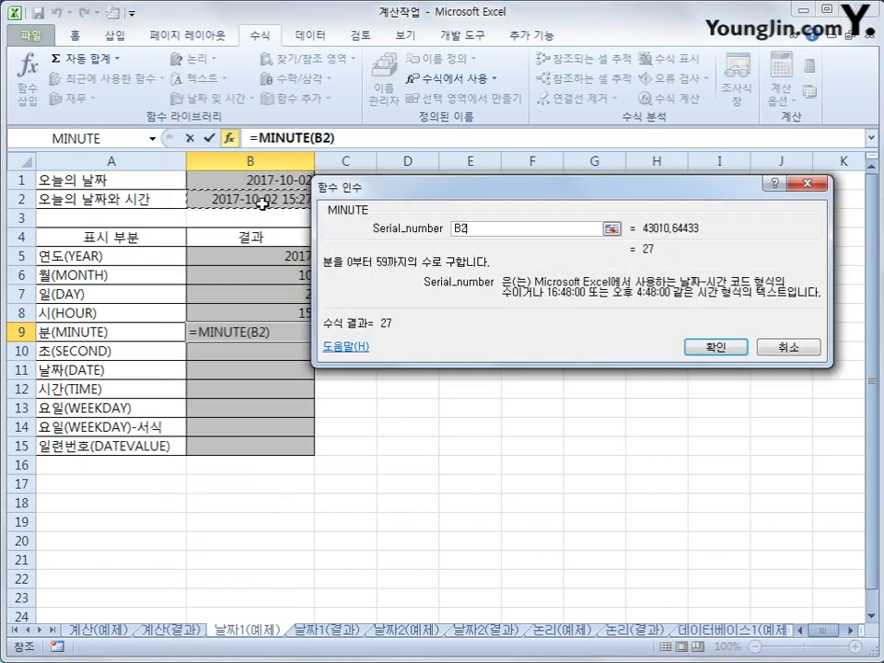
{"action": "left_click", "coordinate": [709, 348]}
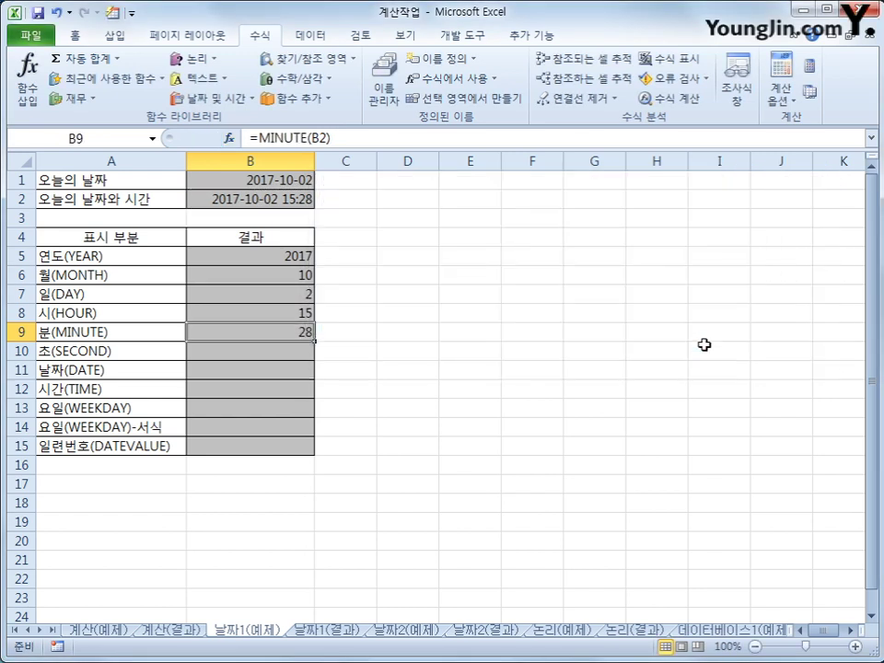
- Insert the SECOND function in cell B10 with B2 as its serial number
{"action": "left_click", "coordinate": [275, 352]}
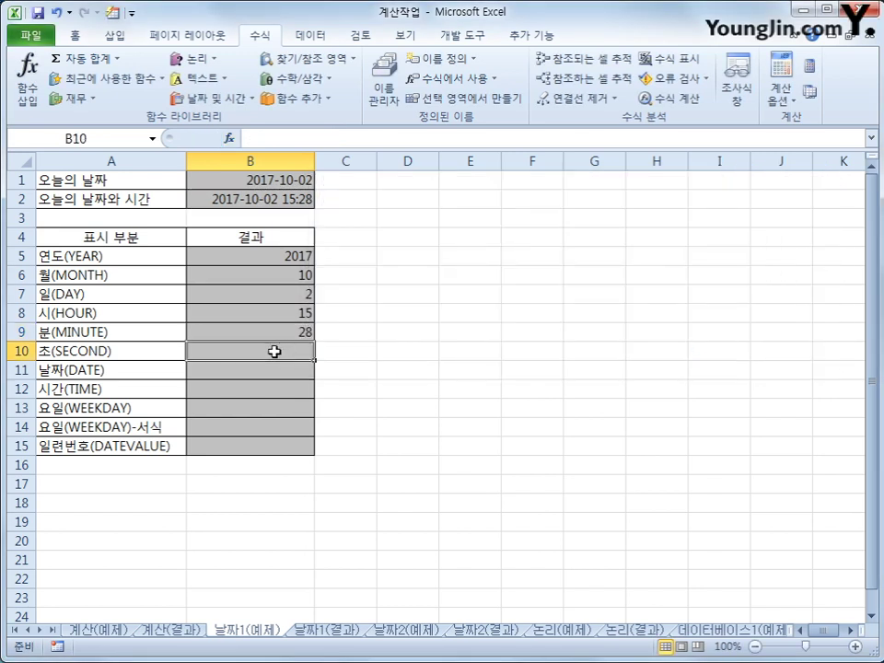
{"action": "left_click", "coordinate": [213, 97]}
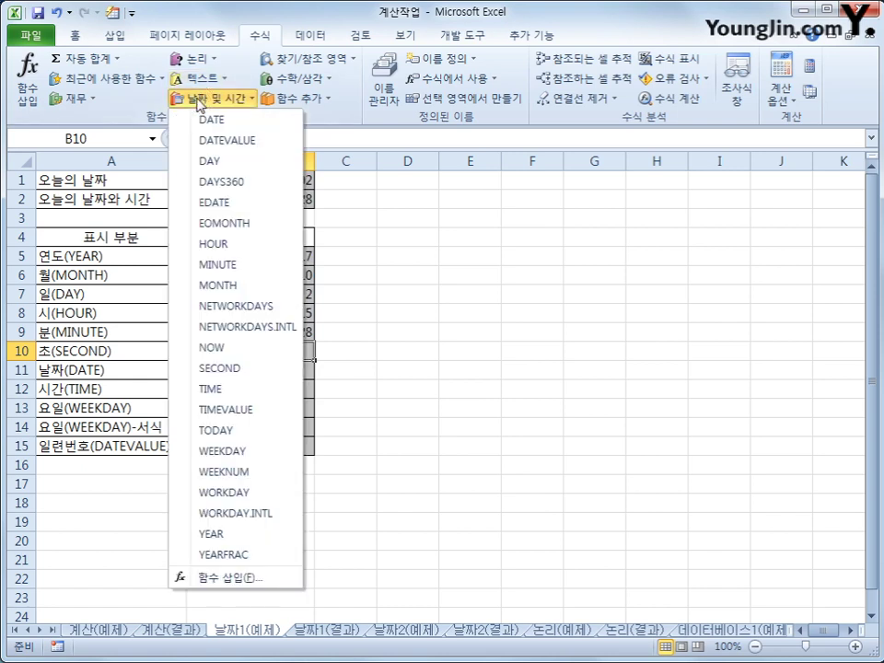
{"action": "left_click", "coordinate": [259, 382]}
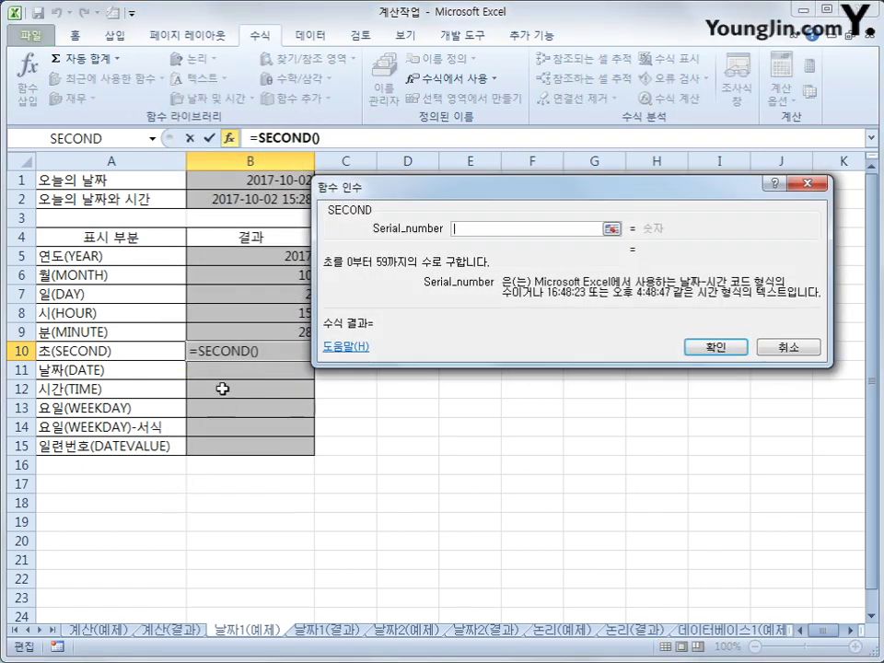
{"action": "left_click", "coordinate": [289, 199]}
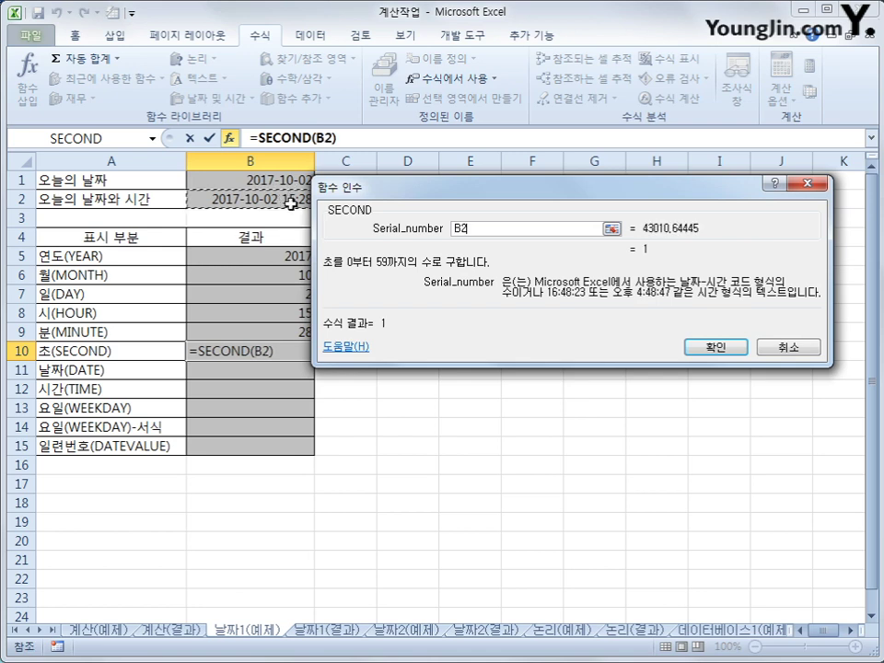
{"action": "left_click", "coordinate": [725, 346]}
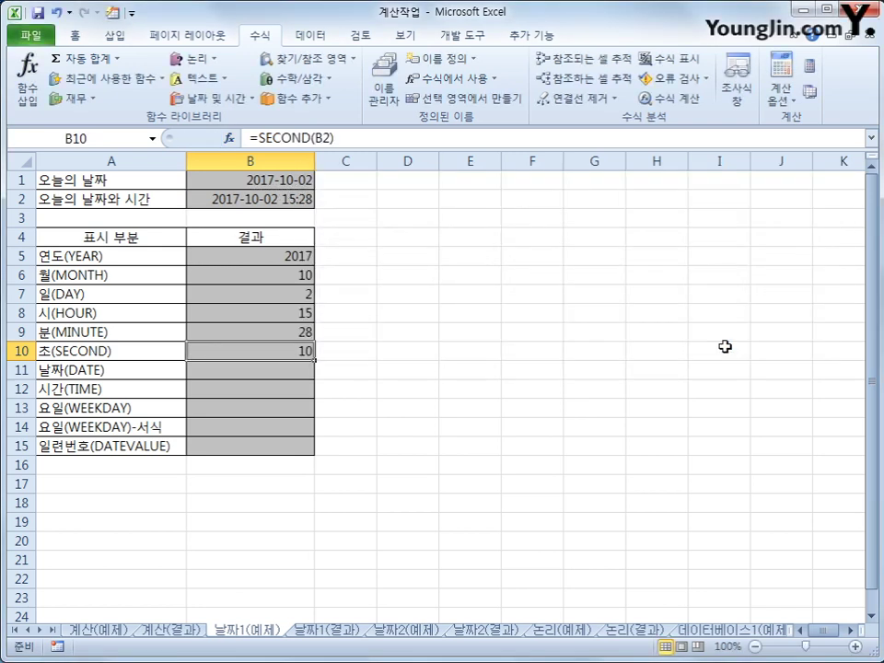
- Insert the DATE function in cell B11 with B5 as year, B6 as month and B7 as day
{"action": "left_click", "coordinate": [267, 374]}
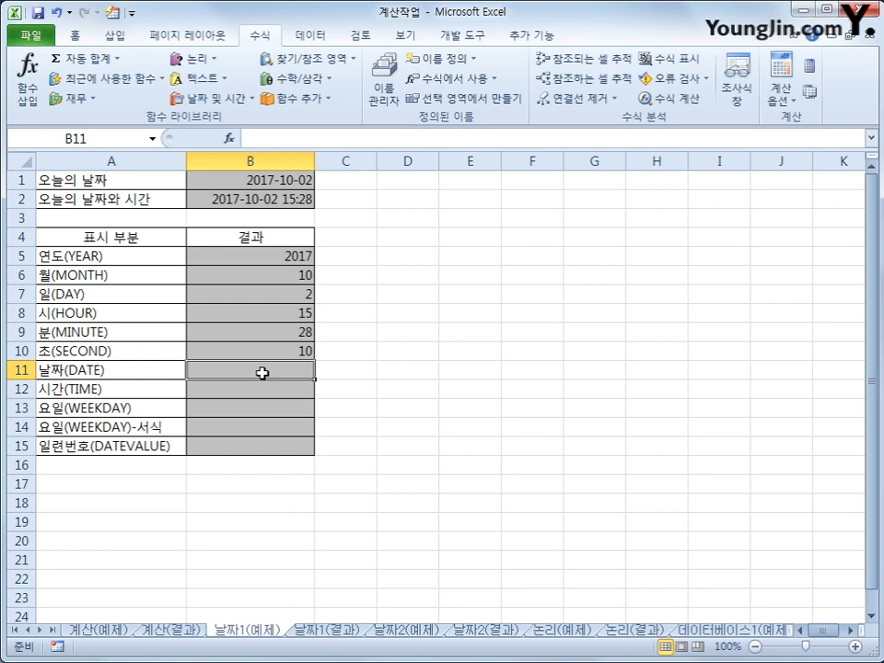
{"action": "left_click", "coordinate": [182, 99]}
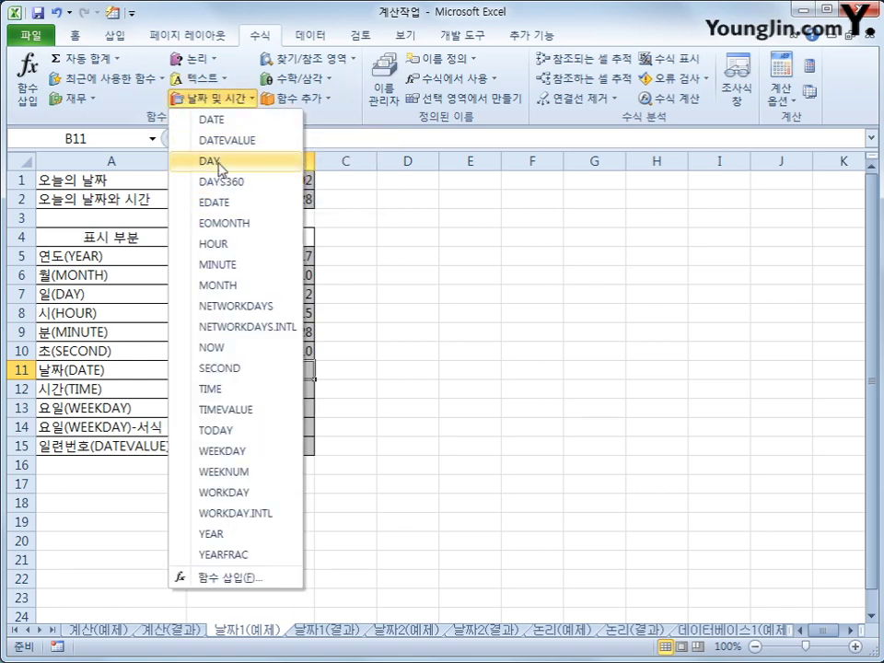
{"action": "left_click", "coordinate": [224, 126]}
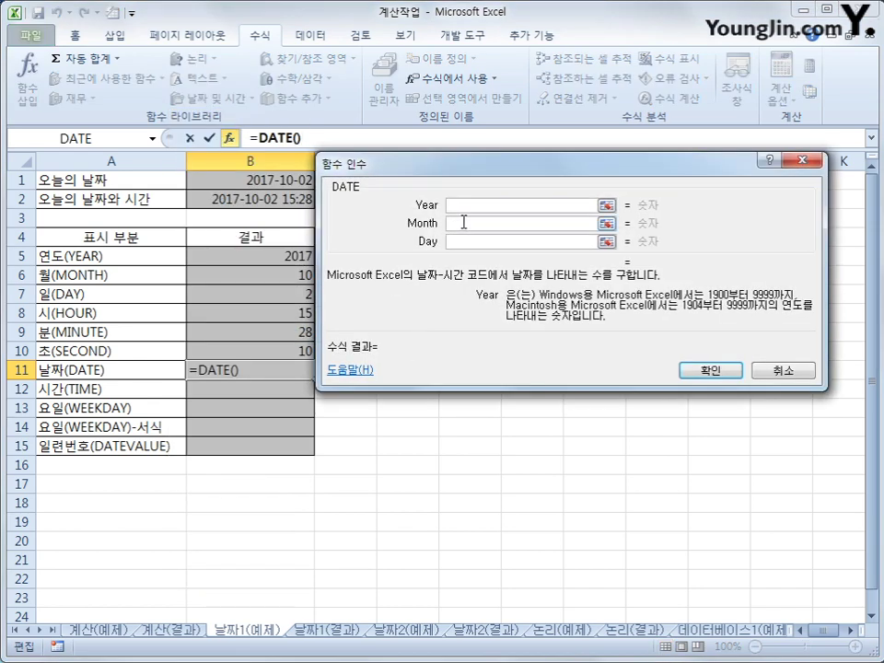
{"action": "left_click", "coordinate": [269, 252]}
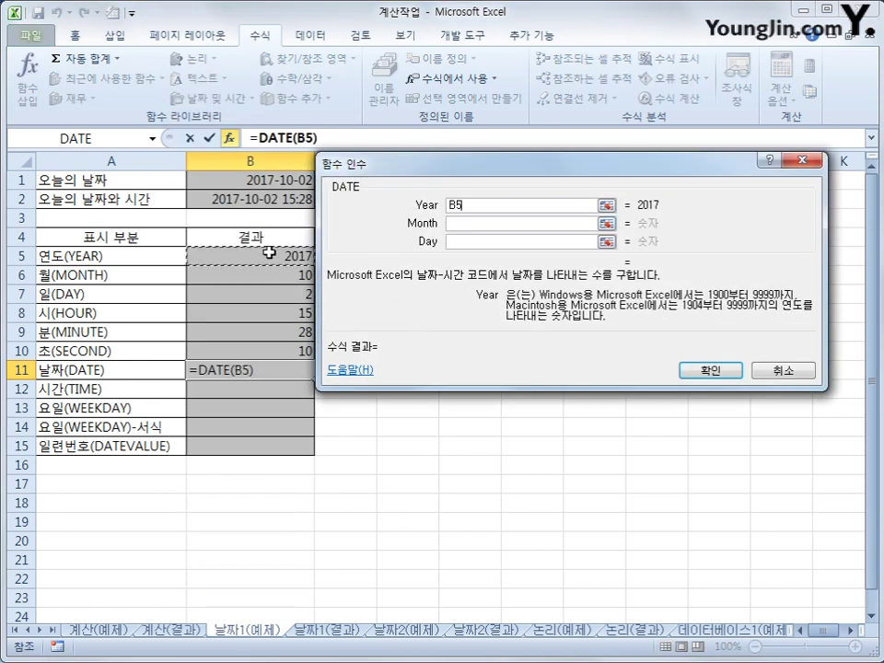
{"action": "left_click", "coordinate": [499, 223]}
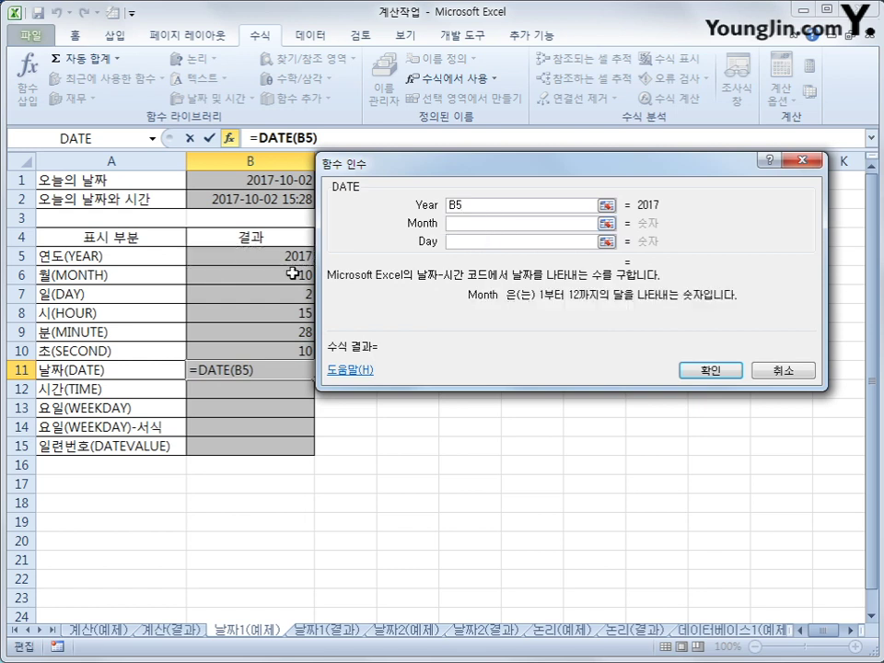
{"action": "left_click", "coordinate": [292, 274]}
{"action": "left_click", "coordinate": [458, 244]}
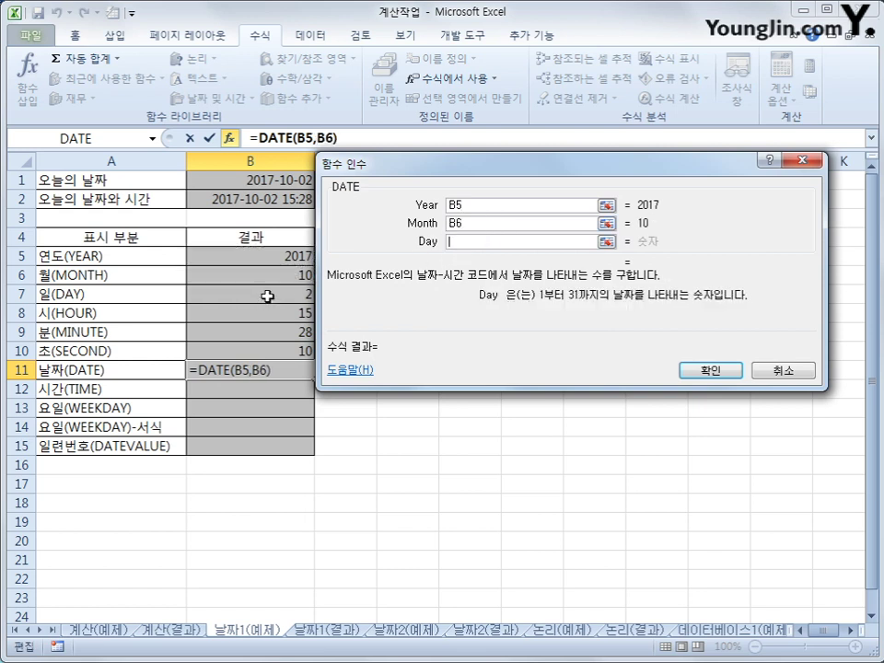
{"action": "left_click", "coordinate": [267, 296]}
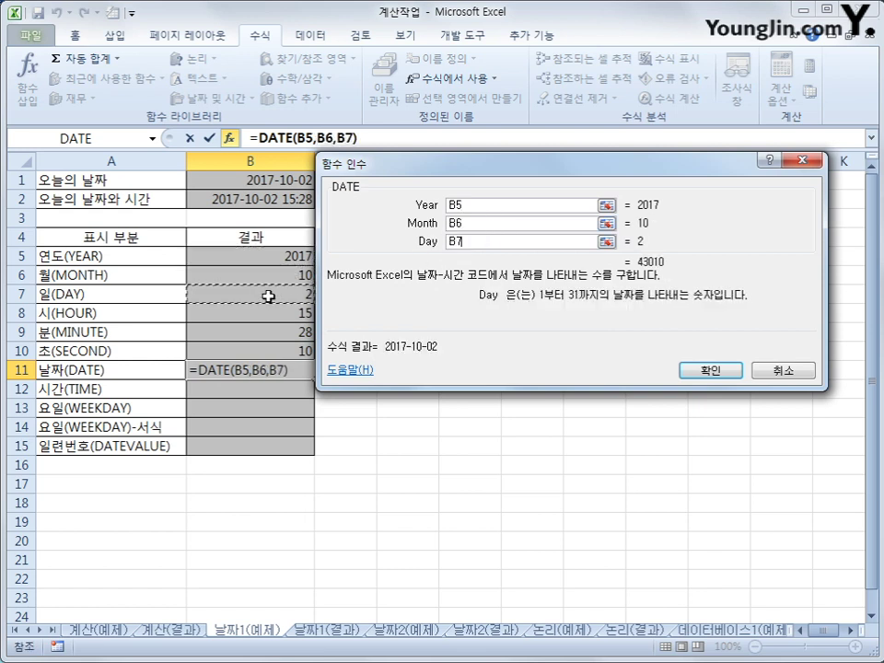
{"action": "left_click", "coordinate": [682, 371]}
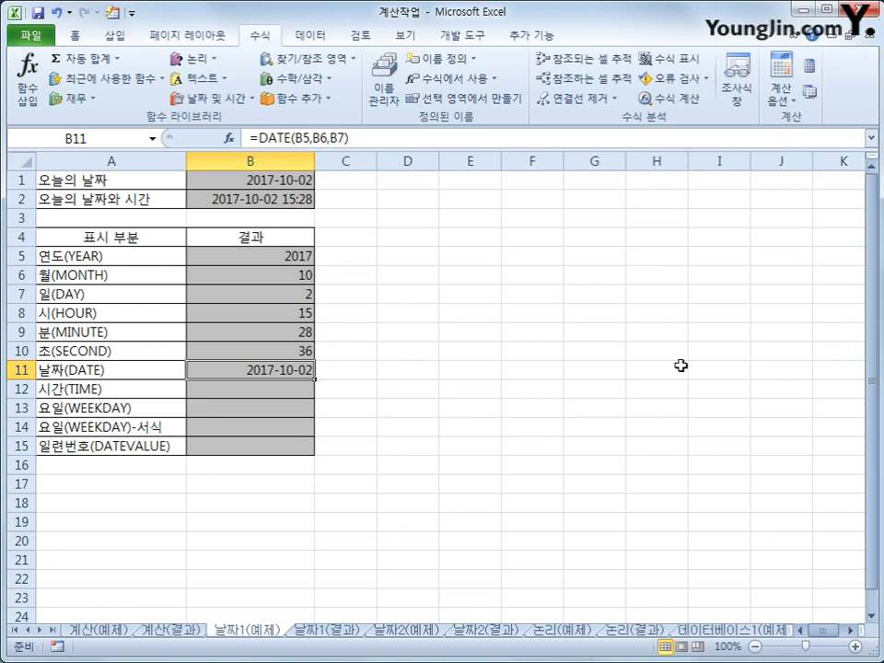
- Insert the TIME function in cell B12 with B8 as hour, B9 as minute and B10 as second
{"action": "left_click", "coordinate": [265, 392]}
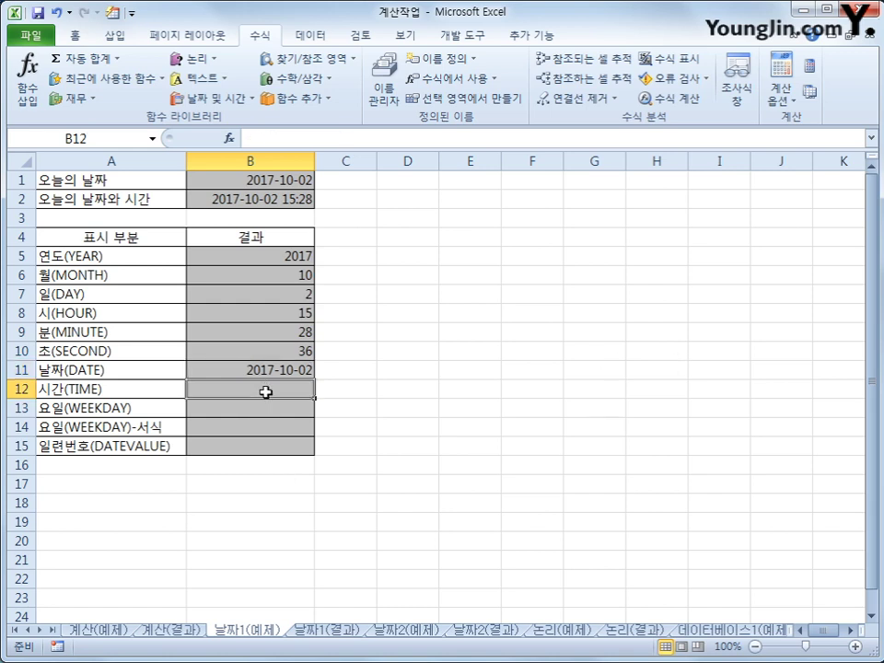
{"action": "left_click", "coordinate": [230, 100]}
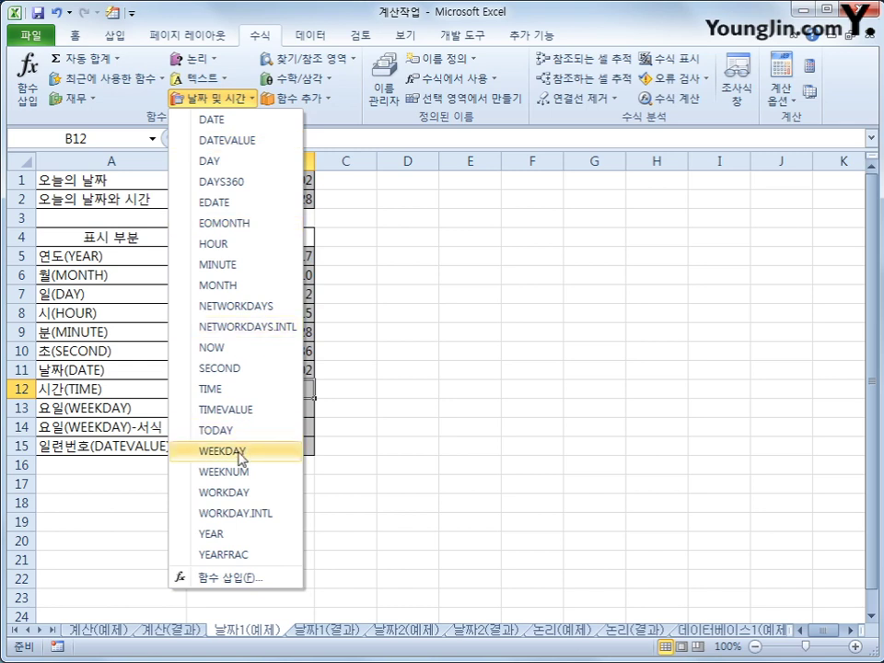
{"action": "left_click", "coordinate": [239, 392]}
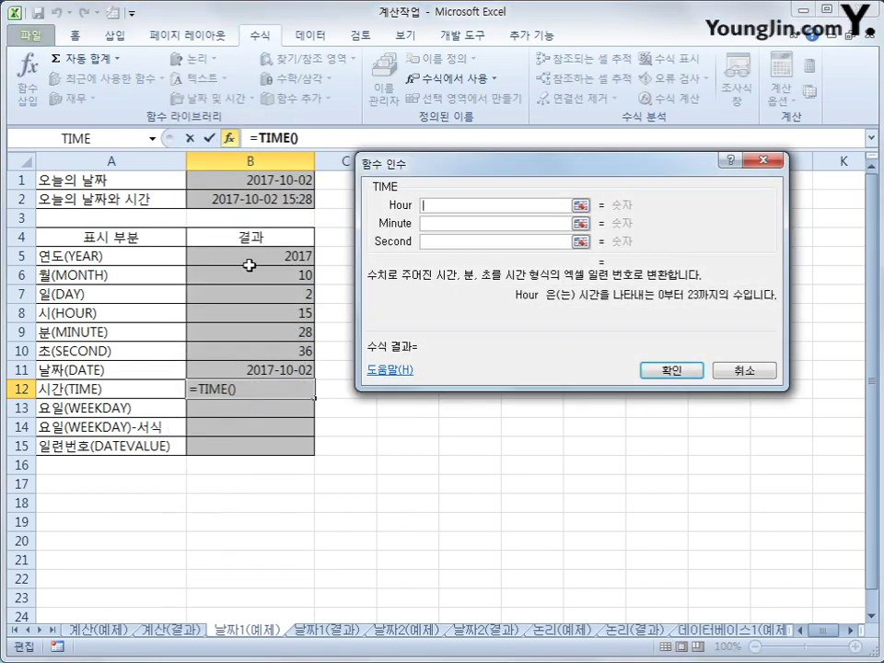
{"action": "left_click", "coordinate": [264, 310]}
{"action": "left_click", "coordinate": [488, 223]}
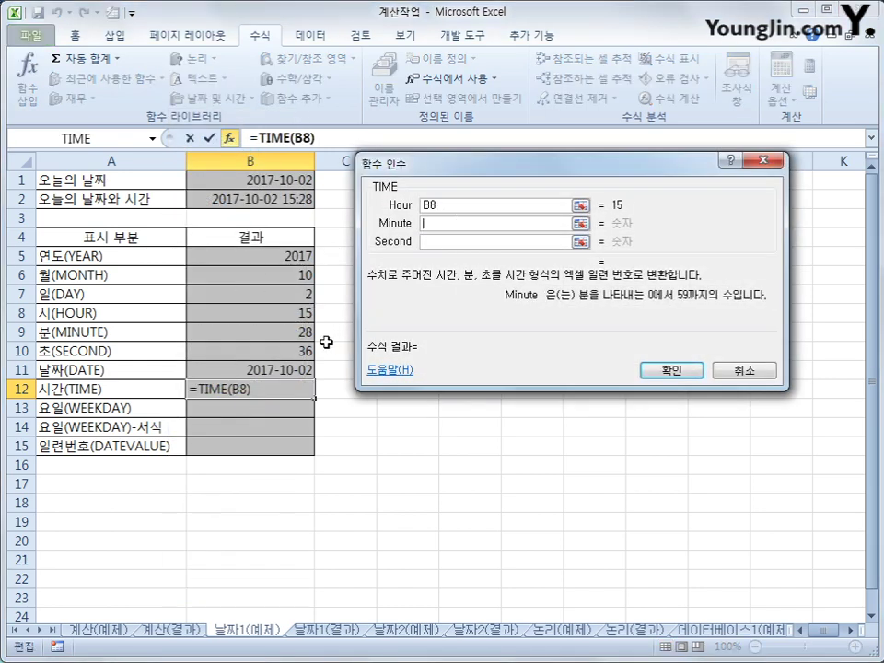
{"action": "left_click", "coordinate": [304, 332]}
{"action": "left_click", "coordinate": [415, 244]}
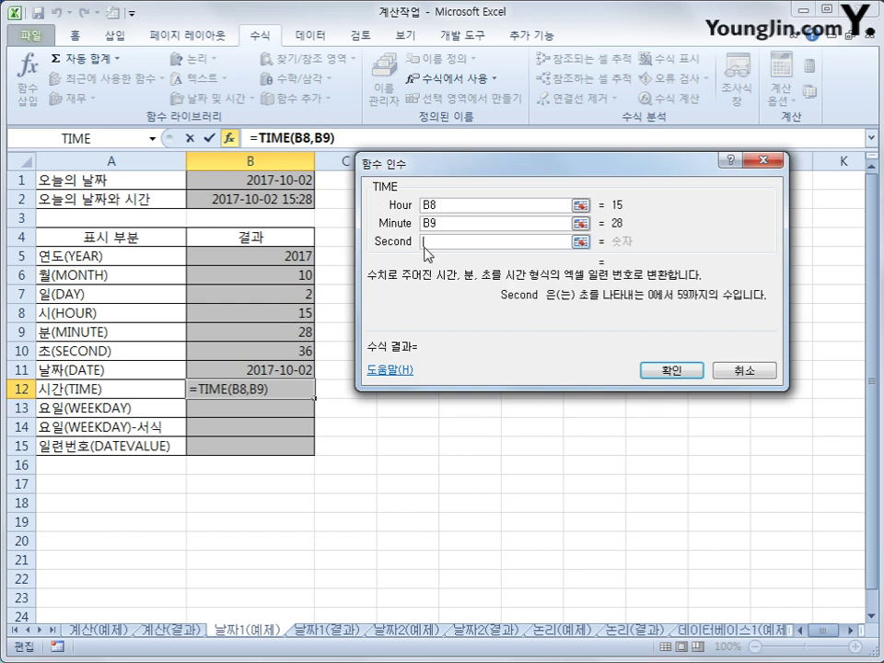
{"action": "left_click", "coordinate": [309, 350]}
{"action": "left_click", "coordinate": [642, 378]}
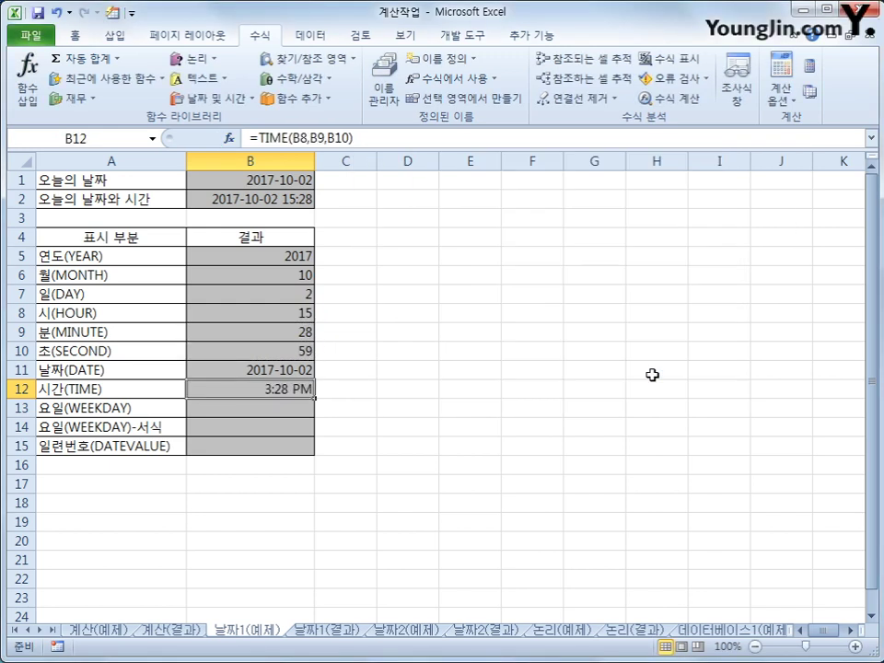
- Insert the WEEKDAY function in cell B13 with B2 as its serial number and no return type
{"action": "left_click", "coordinate": [249, 412]}
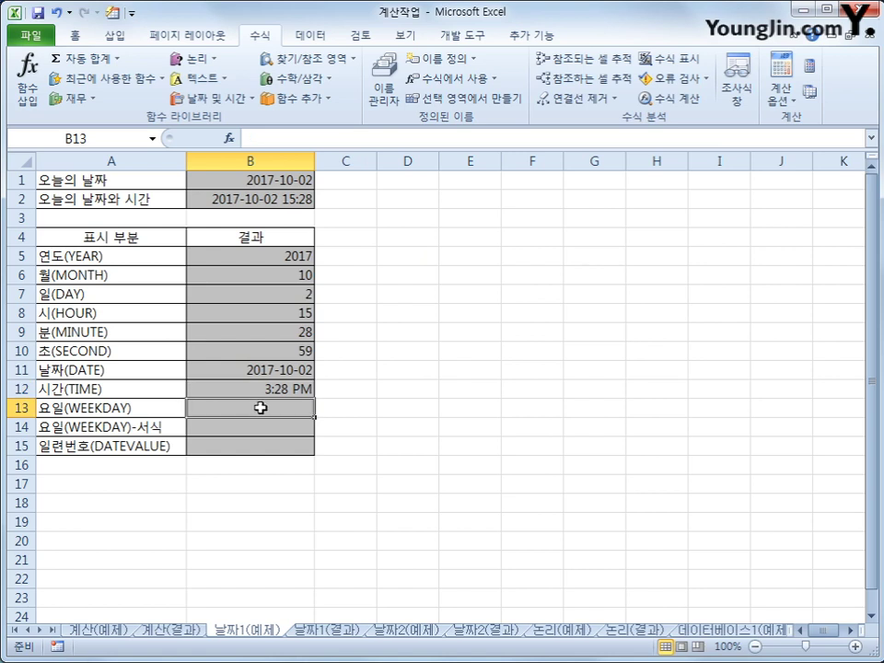
{"action": "left_click", "coordinate": [213, 98]}
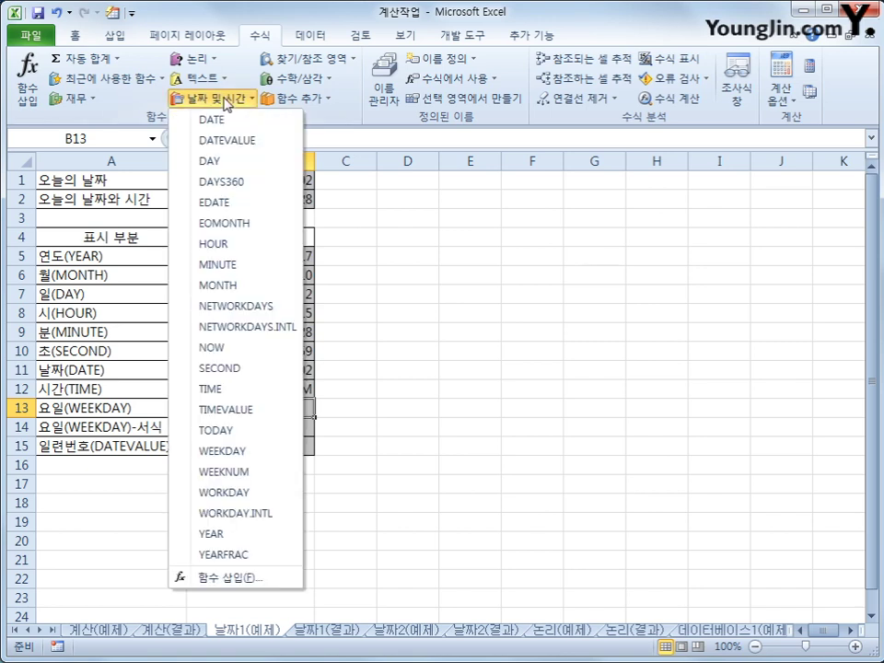
{"action": "left_click", "coordinate": [258, 460]}
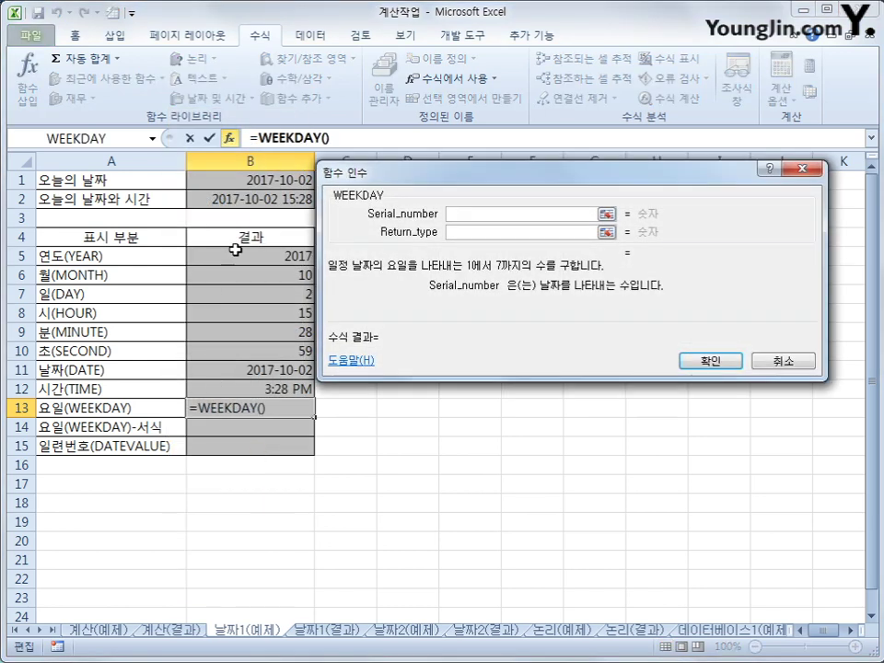
{"action": "left_click", "coordinate": [257, 198]}
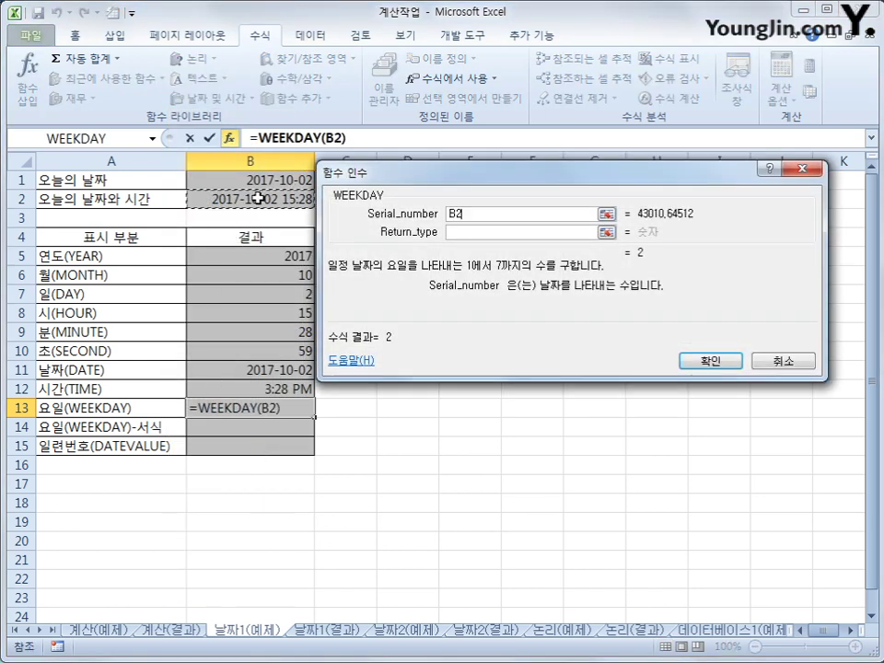
{"action": "left_click", "coordinate": [712, 367]}
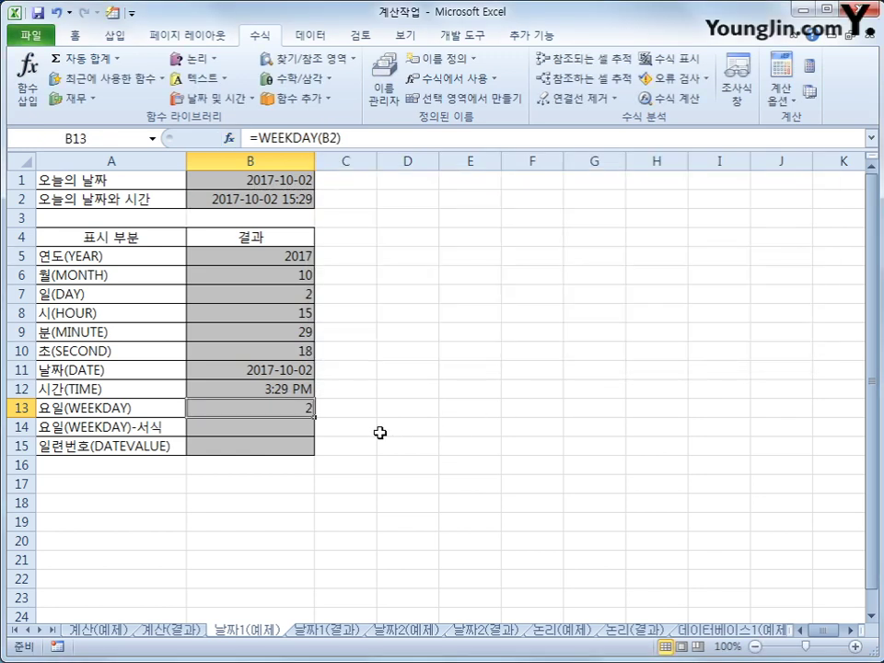
- Insert the WEEKDAY function in cell B14 with B2 as its serial number, leaving the return type empty
{"action": "left_click", "coordinate": [299, 427]}
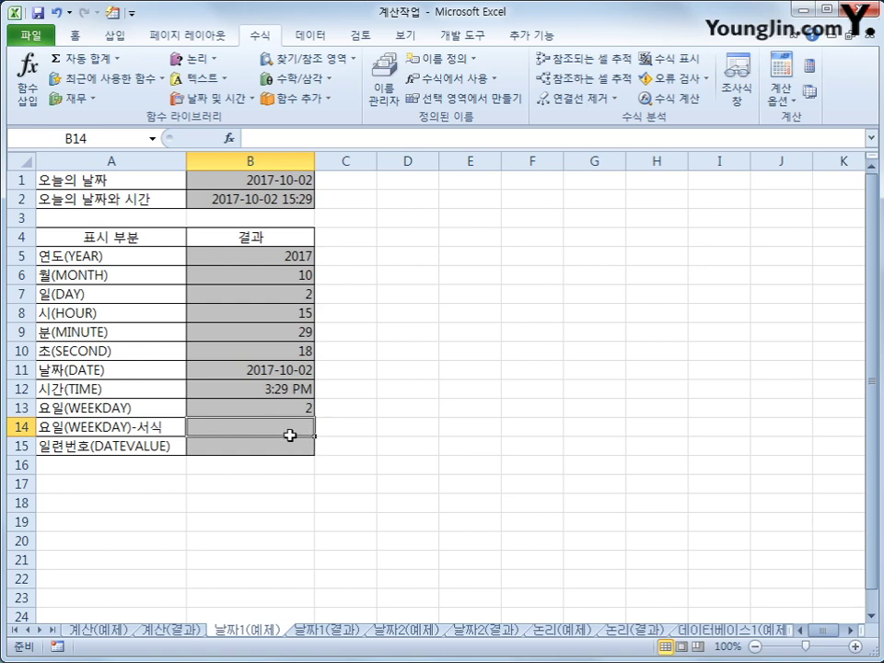
{"action": "left_click", "coordinate": [217, 97]}
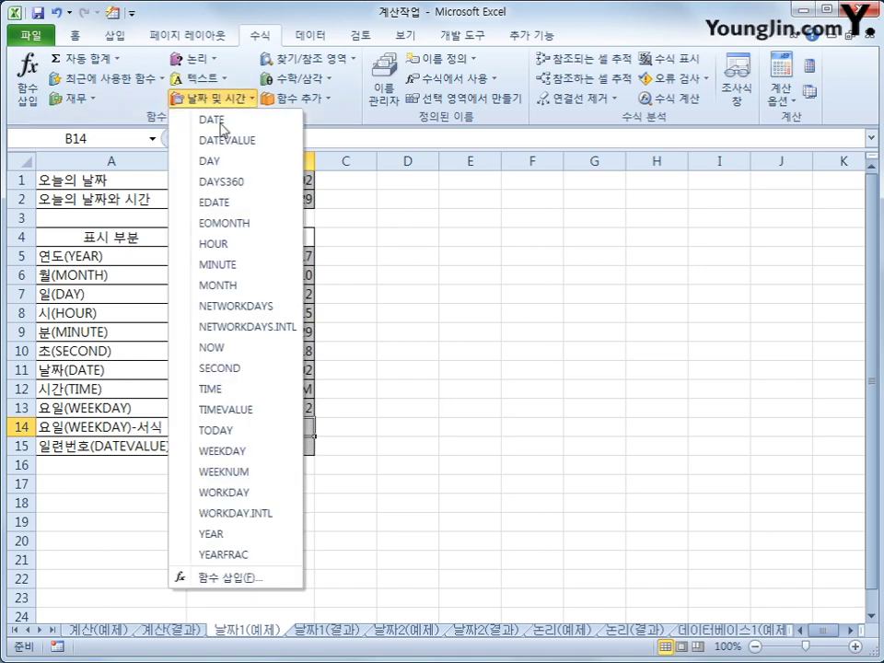
{"action": "left_click", "coordinate": [241, 451]}
{"action": "left_click", "coordinate": [263, 206]}
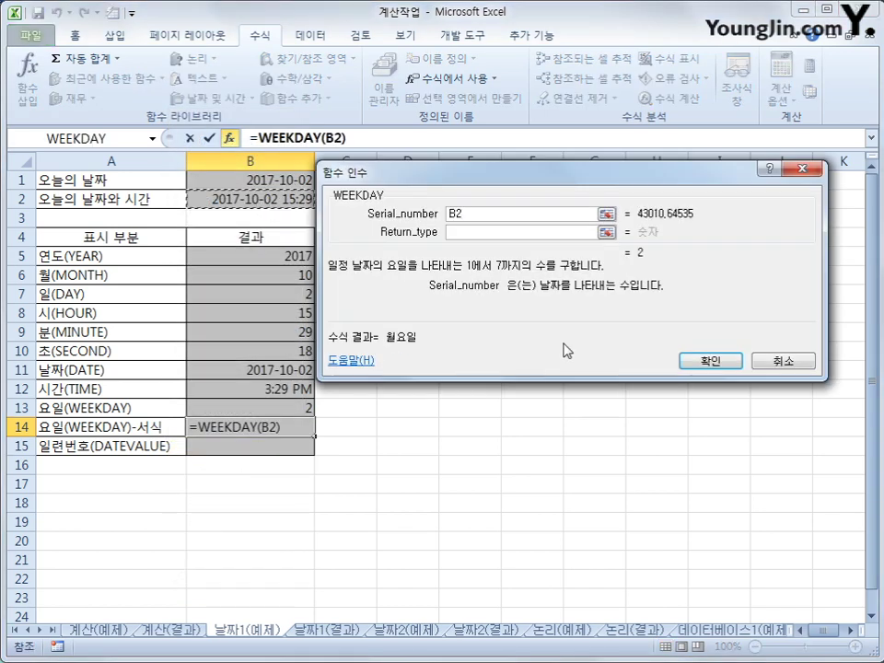
{"action": "left_click", "coordinate": [712, 361]}
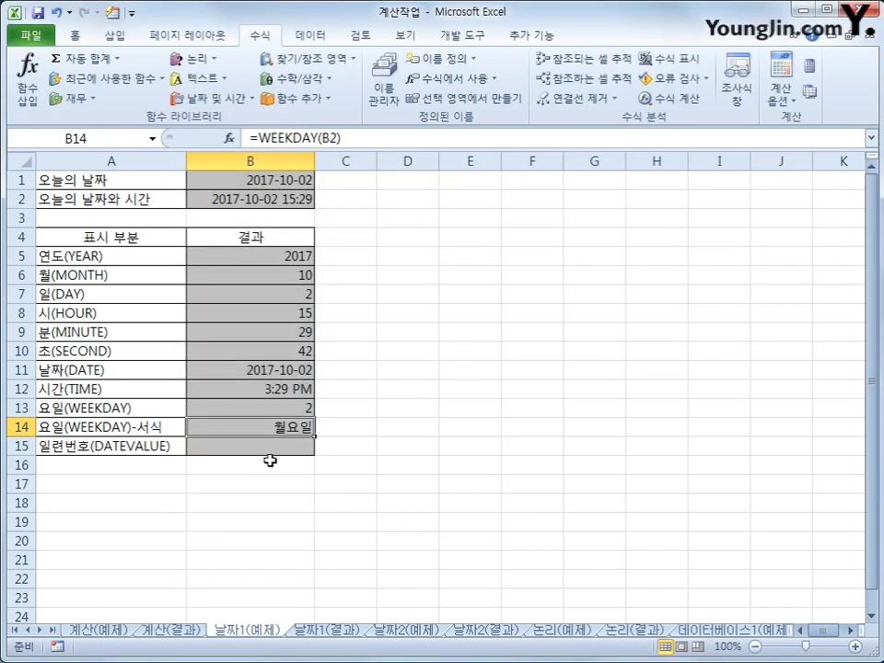
- Read the help article on the WEEKDAY function for its default day numbering, then close it and the function arguments
{"action": "left_click", "coordinate": [229, 137]}
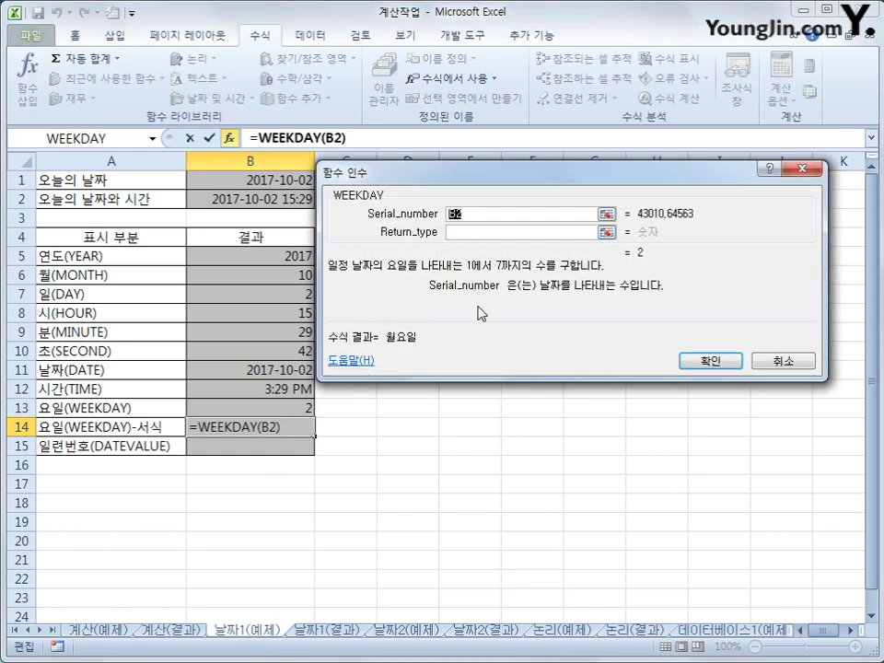
{"action": "left_click", "coordinate": [361, 363]}
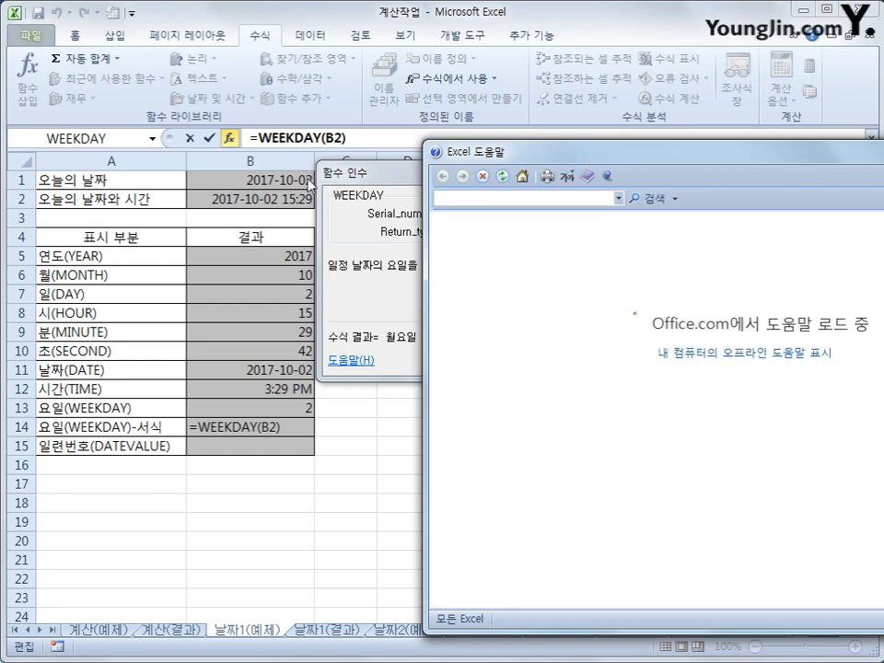
{"action": "left_click_drag", "start_coordinate": [582, 162], "coordinate": [271, 111]}
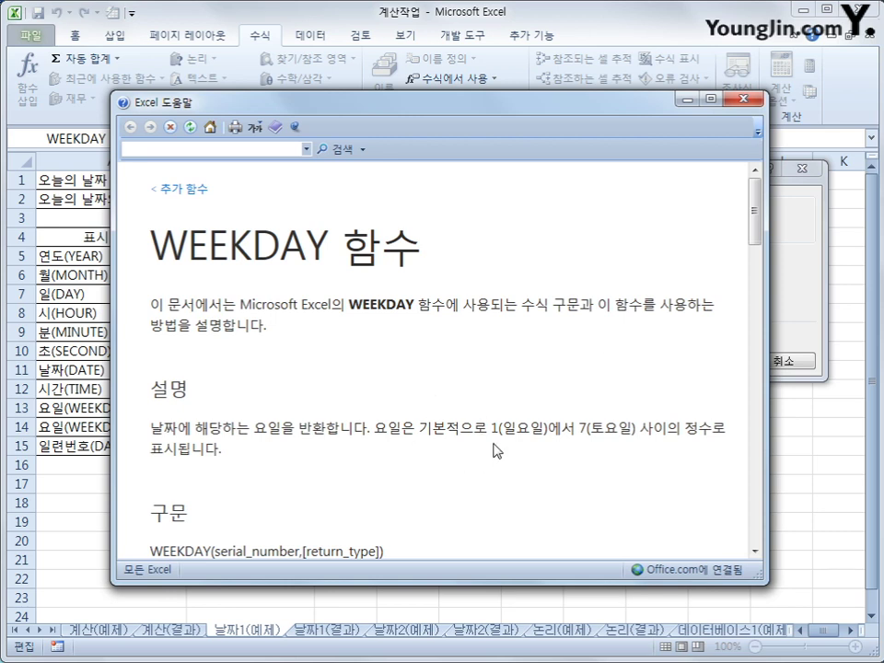
{"action": "left_click_drag", "start_coordinate": [493, 429], "coordinate": [546, 429]}
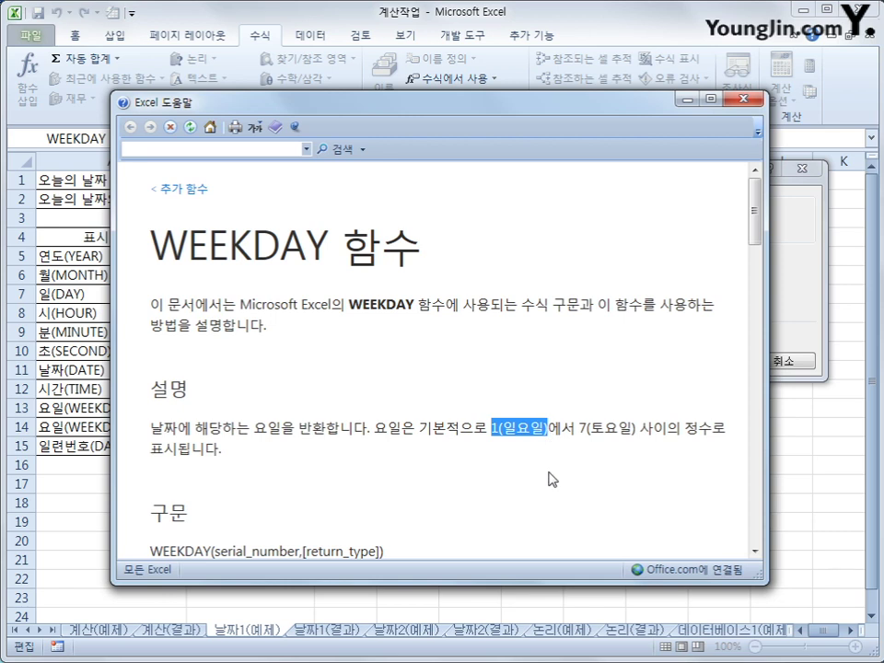
{"action": "left_click", "coordinate": [546, 474]}
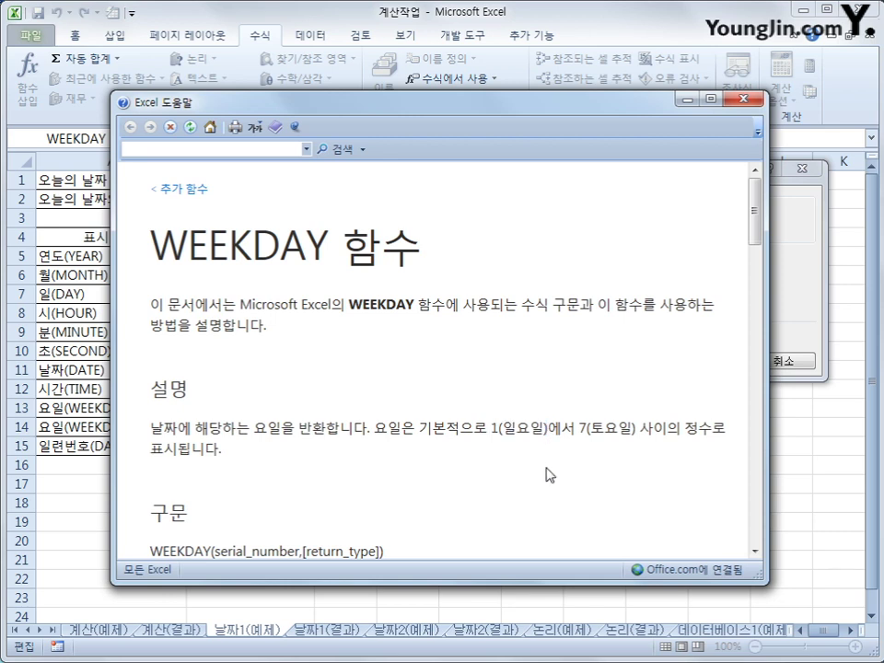
{"action": "left_click", "coordinate": [748, 98]}
{"action": "left_click", "coordinate": [743, 361]}
- Compare cells B13 and B14 and examine the custom number format applied to B14
{"action": "left_click", "coordinate": [290, 408]}
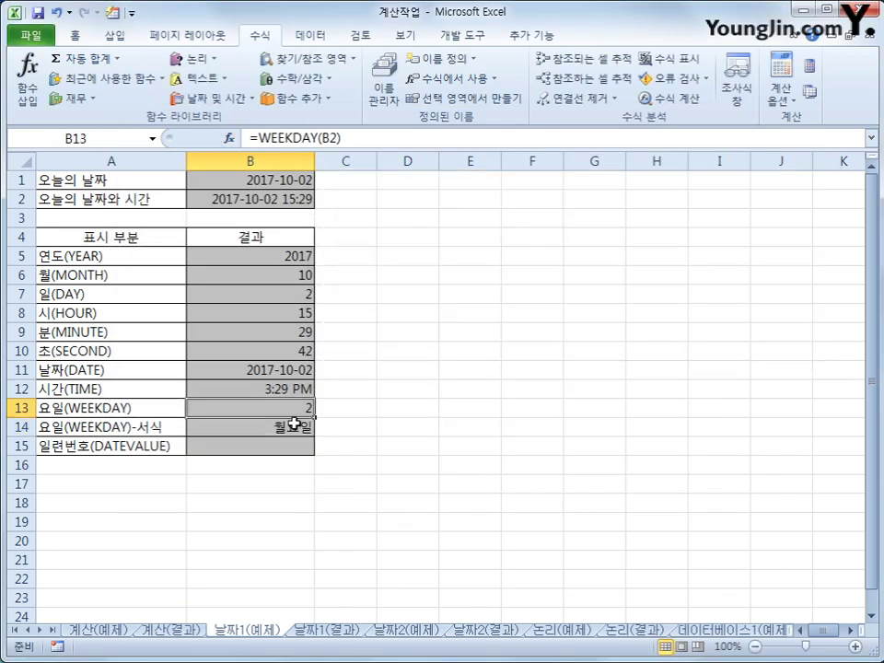
{"action": "left_click", "coordinate": [293, 426]}
{"action": "right_click", "coordinate": [290, 422]}
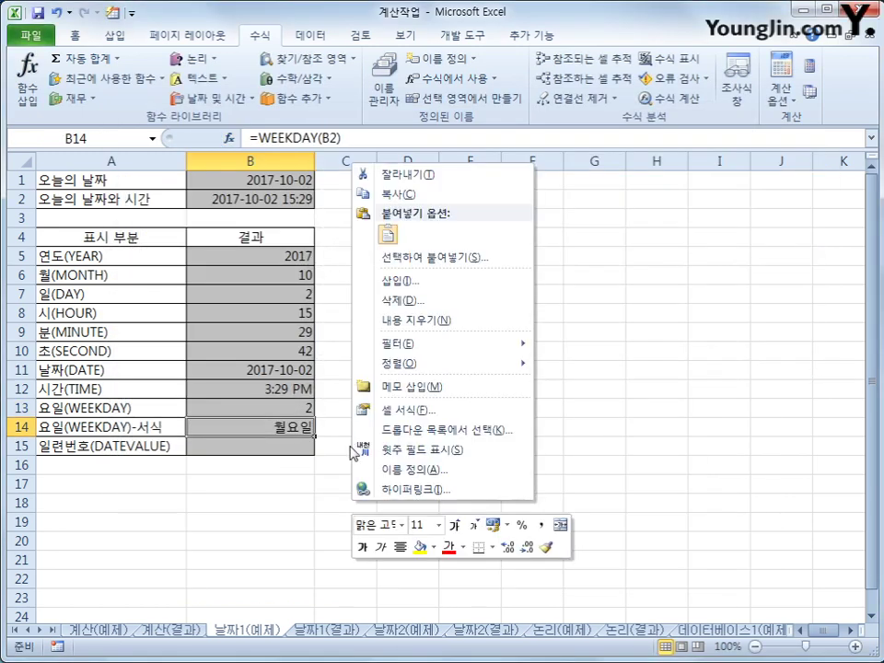
{"action": "left_click", "coordinate": [422, 416]}
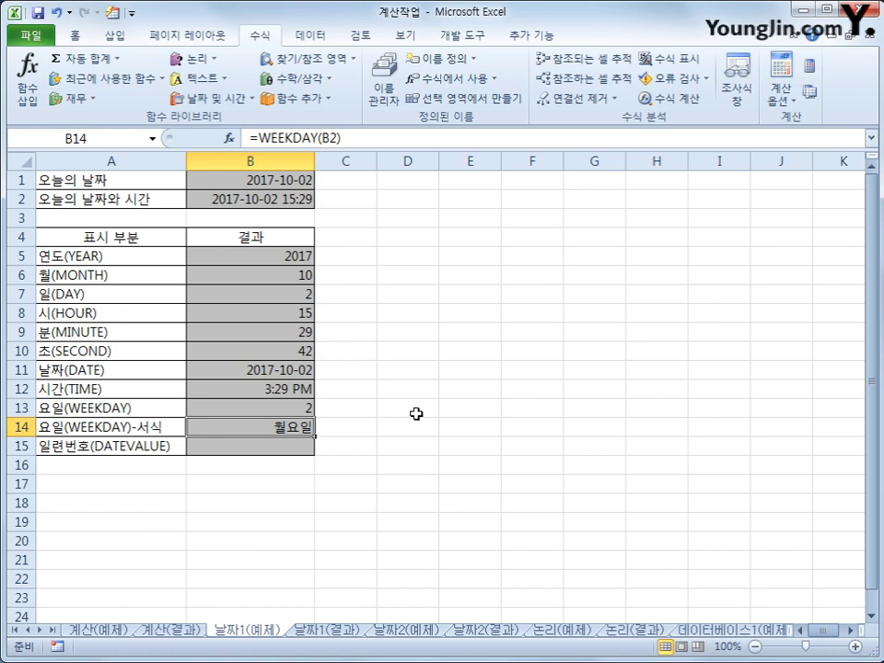
{"action": "left_click_drag", "start_coordinate": [333, 229], "coordinate": [413, 191]}
{"action": "left_click_drag", "start_coordinate": [511, 295], "coordinate": [433, 294]}
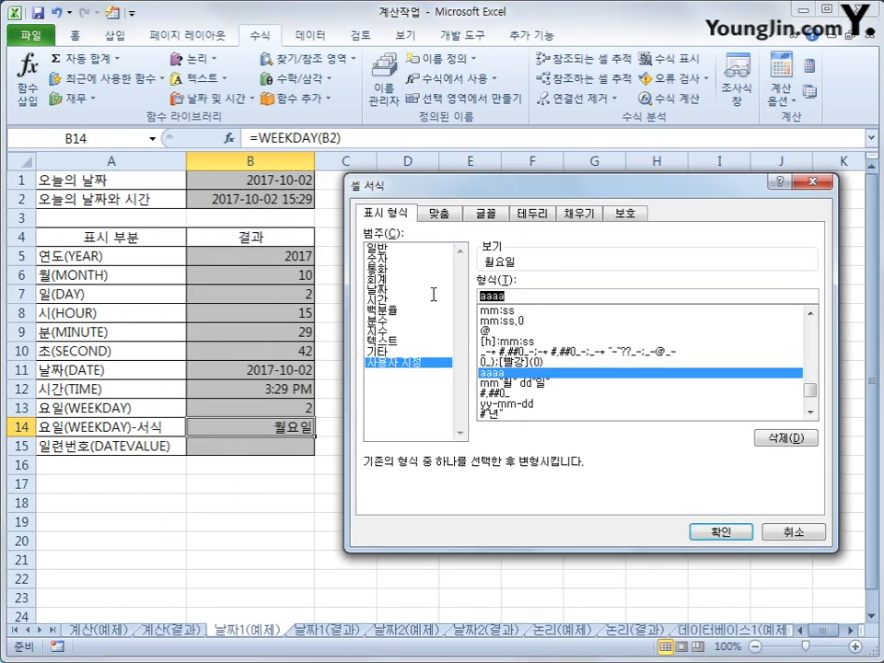
{"action": "left_click", "coordinate": [705, 533]}
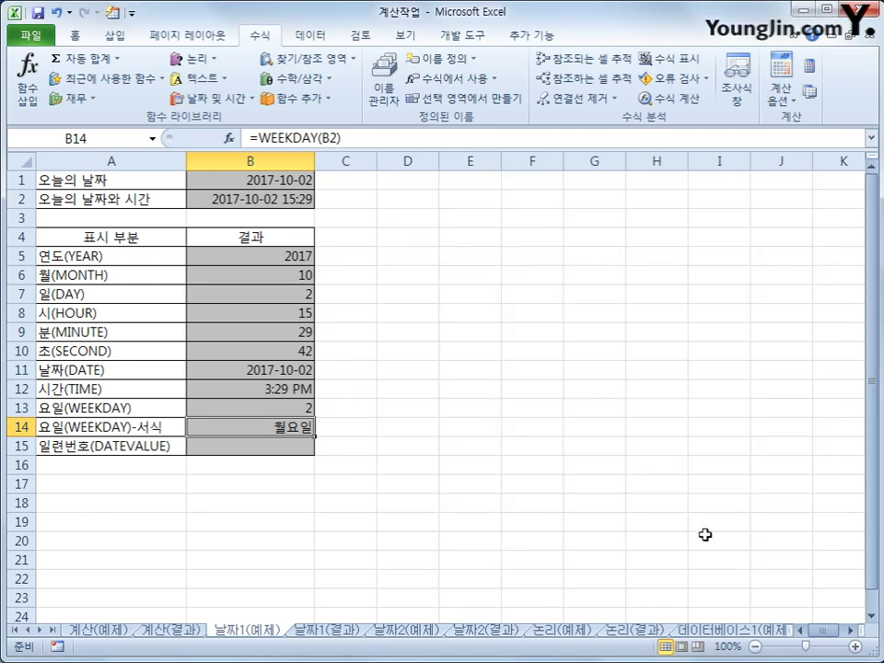
- Insert the DATEVALUE function in cell B15 with "2018-8-15" as its date text
{"action": "left_click", "coordinate": [303, 452]}
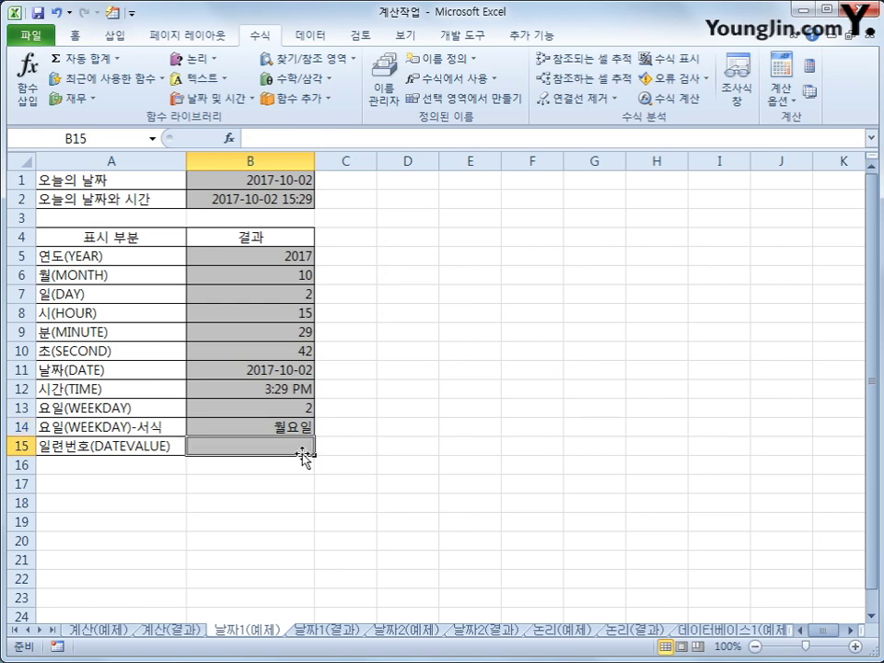
{"action": "left_click", "coordinate": [206, 97]}
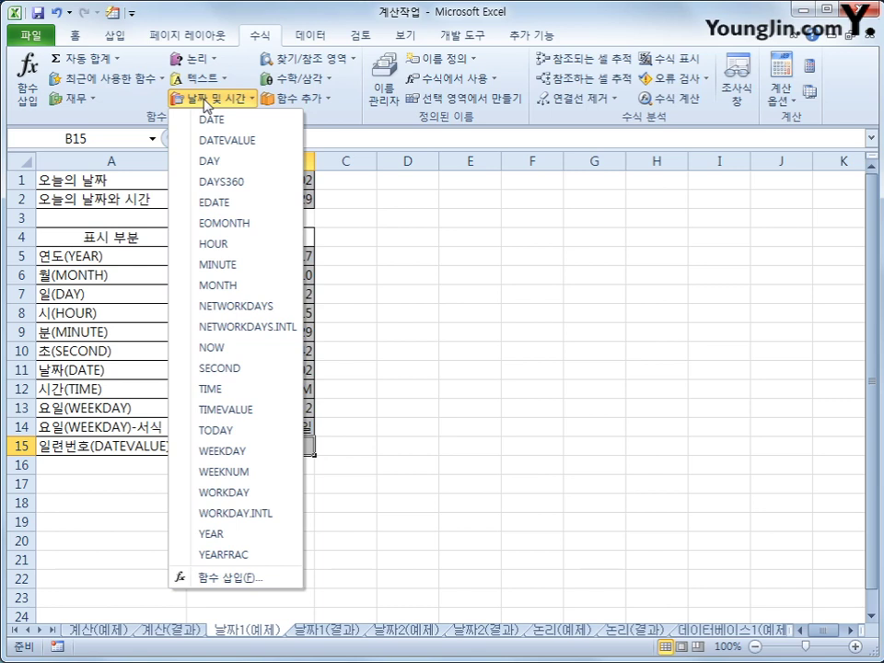
{"action": "left_click", "coordinate": [236, 152]}
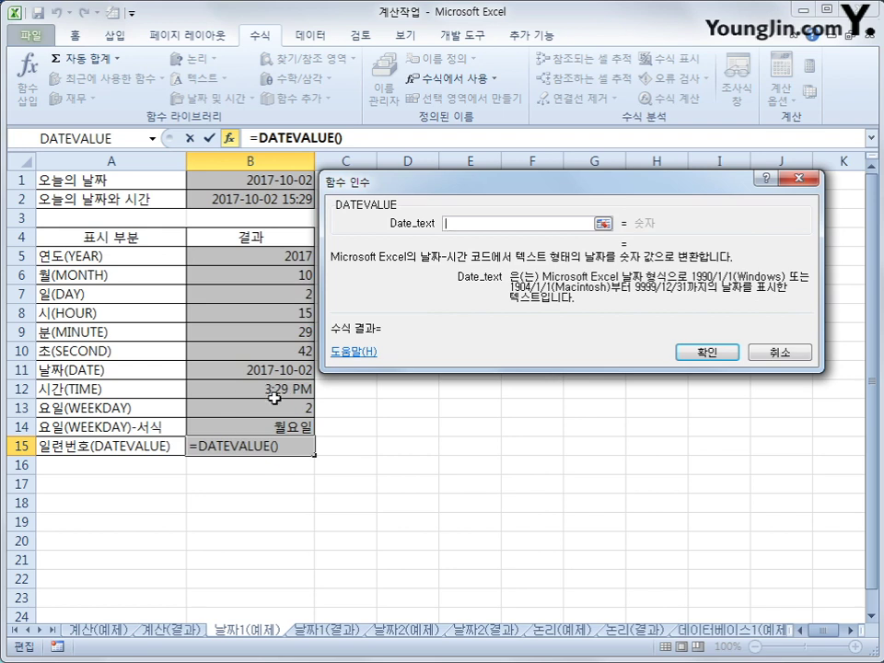
{"action": "type", "text": "\"2018"}
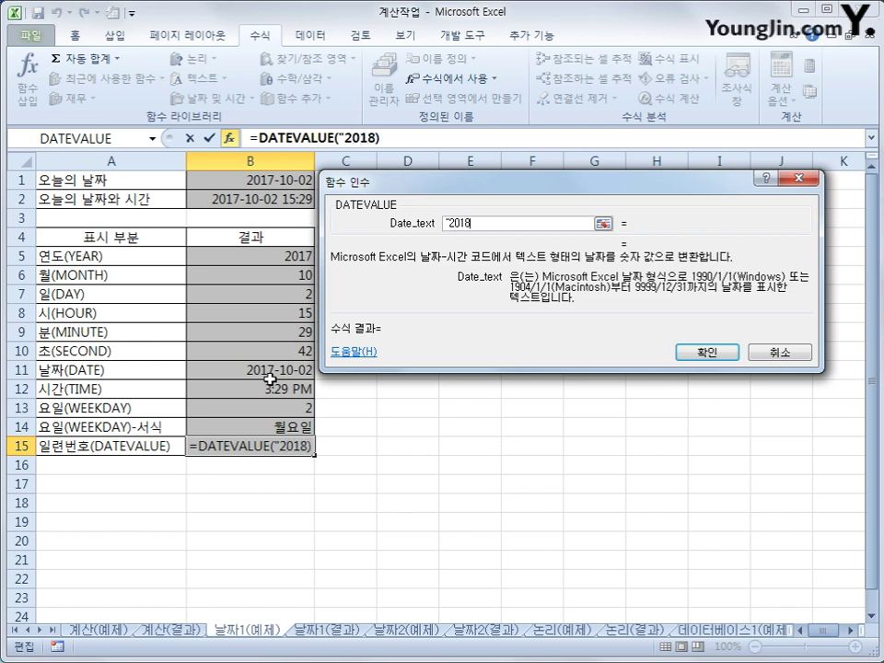
{"action": "type", "text": "-8-15"}
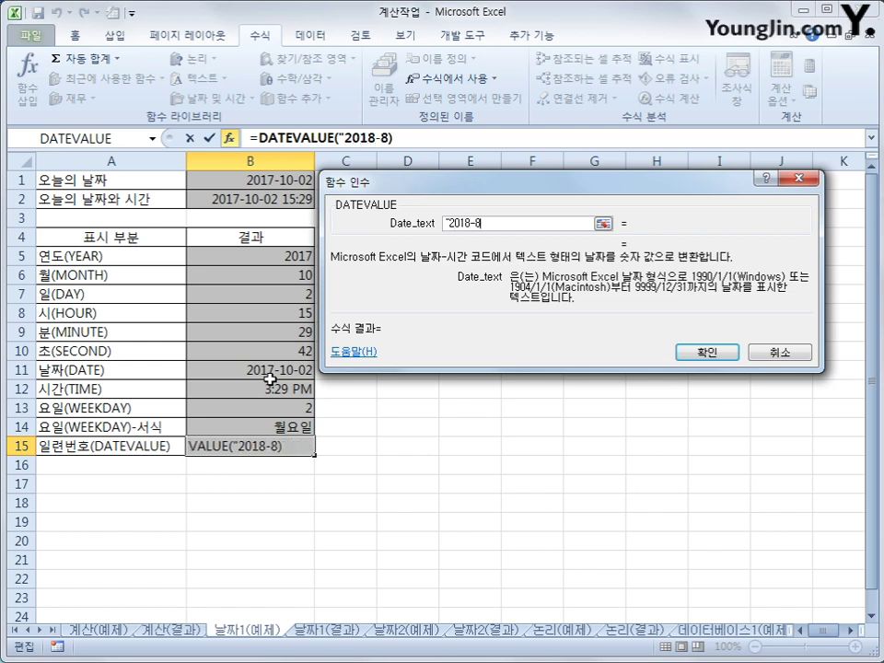
{"action": "type", "text": "\""}
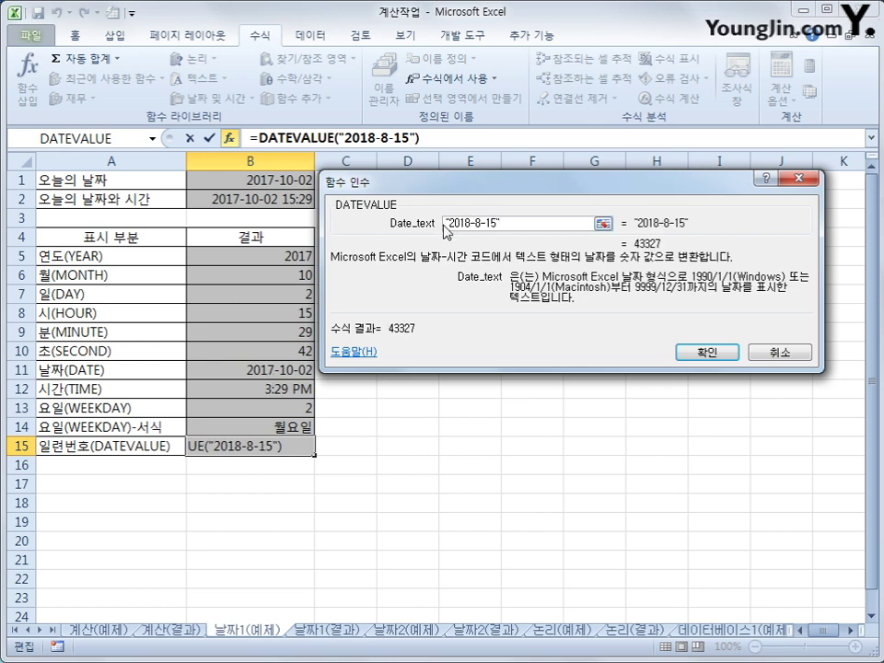
{"action": "left_click", "coordinate": [707, 352]}
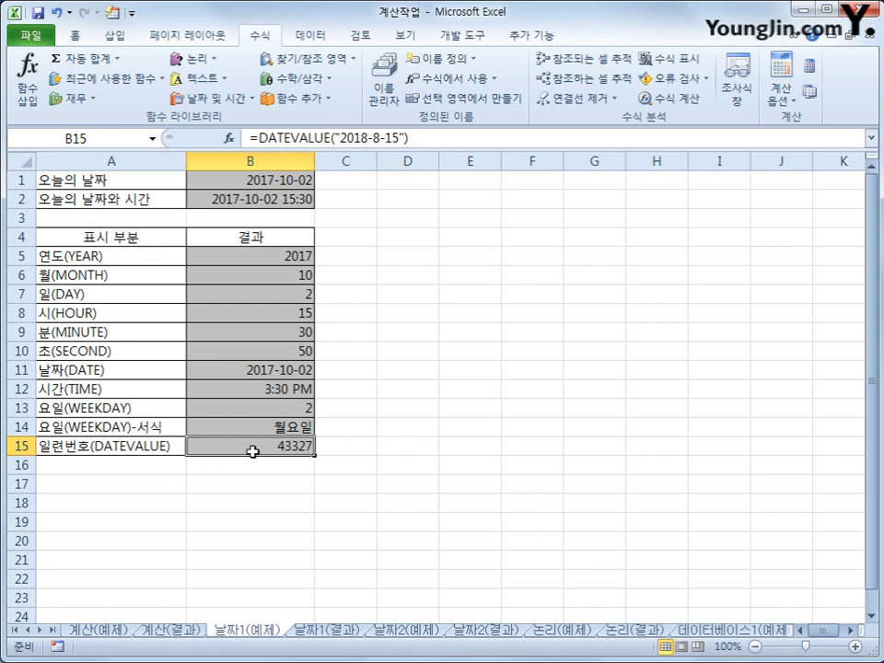
- Switch to the 날짜2(예제) sheet, comparing it with the completed 날짜2(결과) sheet
{"action": "left_click", "coordinate": [405, 630]}
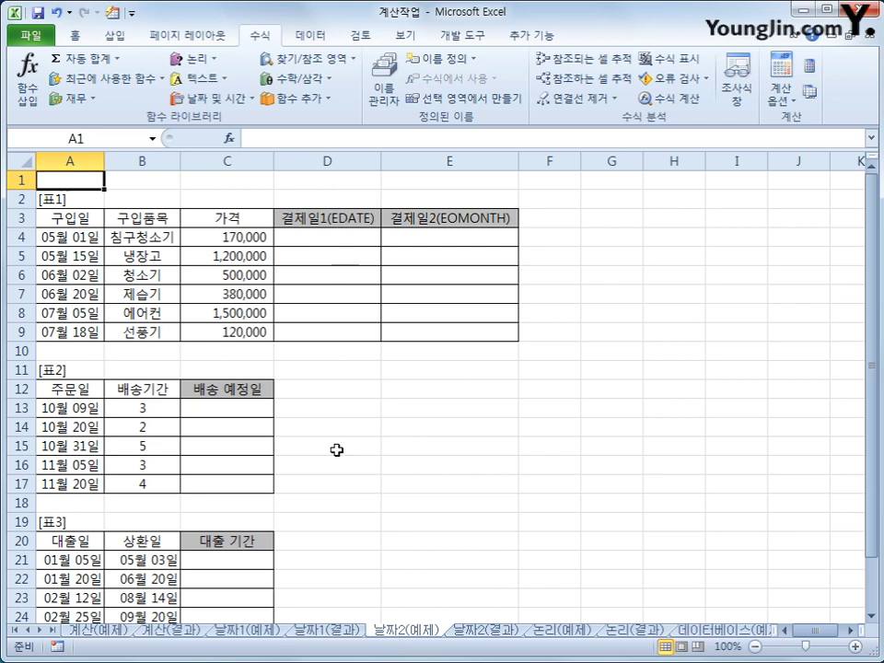
{"action": "left_click", "coordinate": [466, 635]}
{"action": "left_click", "coordinate": [426, 635]}
{"action": "left_click", "coordinate": [468, 635]}
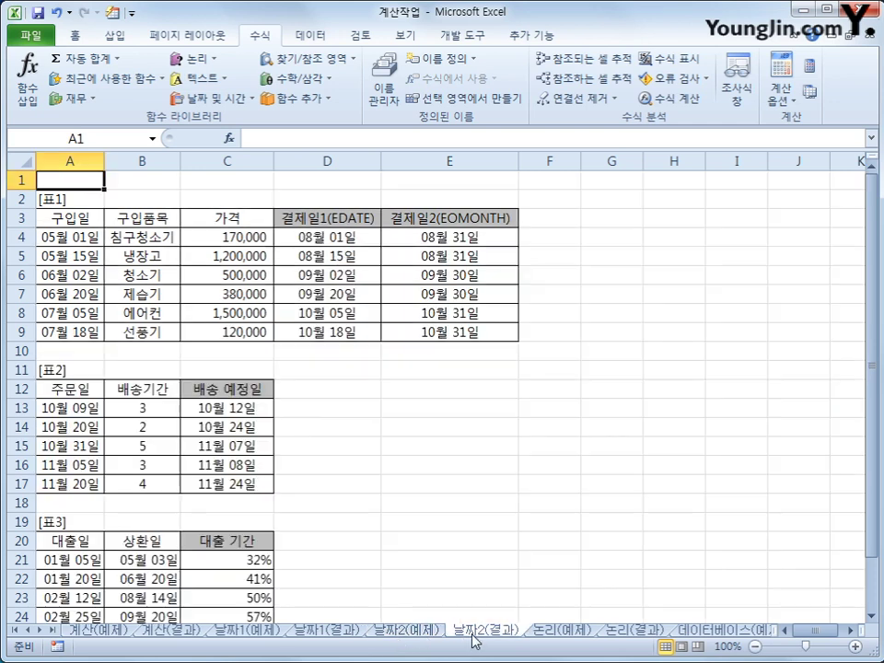
{"action": "left_click", "coordinate": [411, 636]}
- Review the purchase dates, items and prices in 표1 and the 결제일1(EDATE) range D4:D9
{"action": "left_click", "coordinate": [293, 236]}
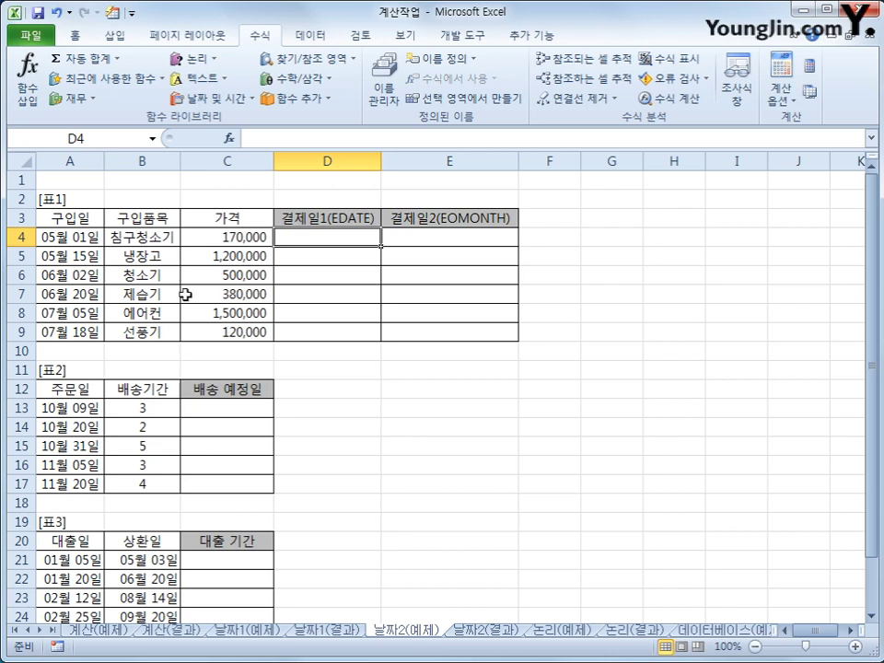
{"action": "left_click_drag", "start_coordinate": [80, 238], "coordinate": [94, 332]}
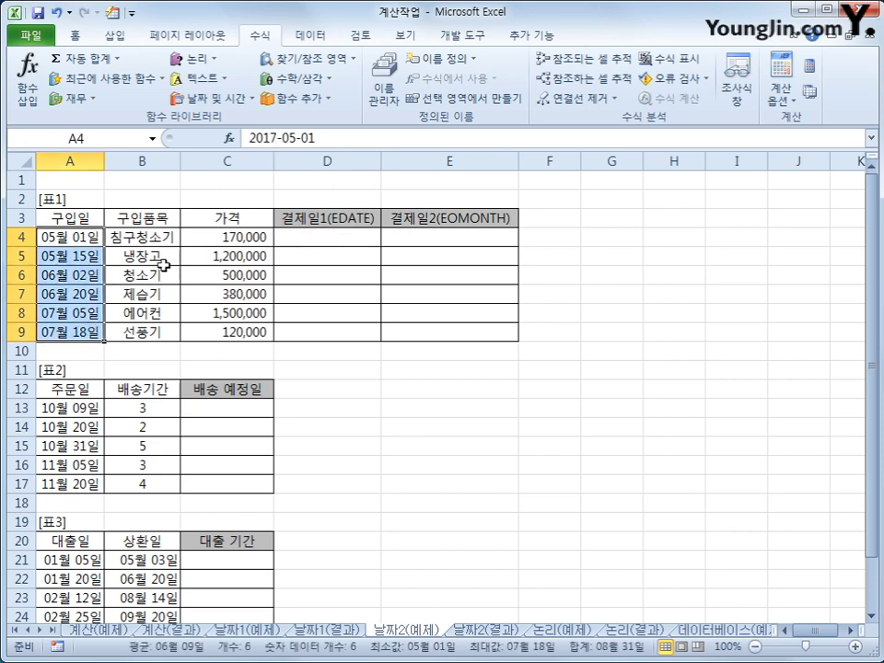
{"action": "left_click_drag", "start_coordinate": [167, 237], "coordinate": [162, 333]}
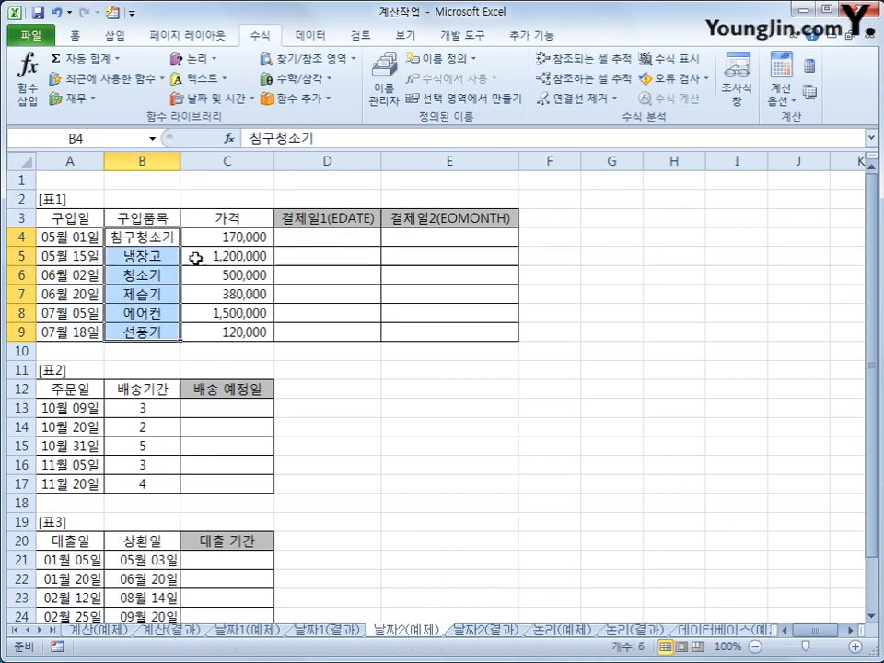
{"action": "left_click_drag", "start_coordinate": [221, 238], "coordinate": [209, 331]}
{"action": "left_click", "coordinate": [291, 242]}
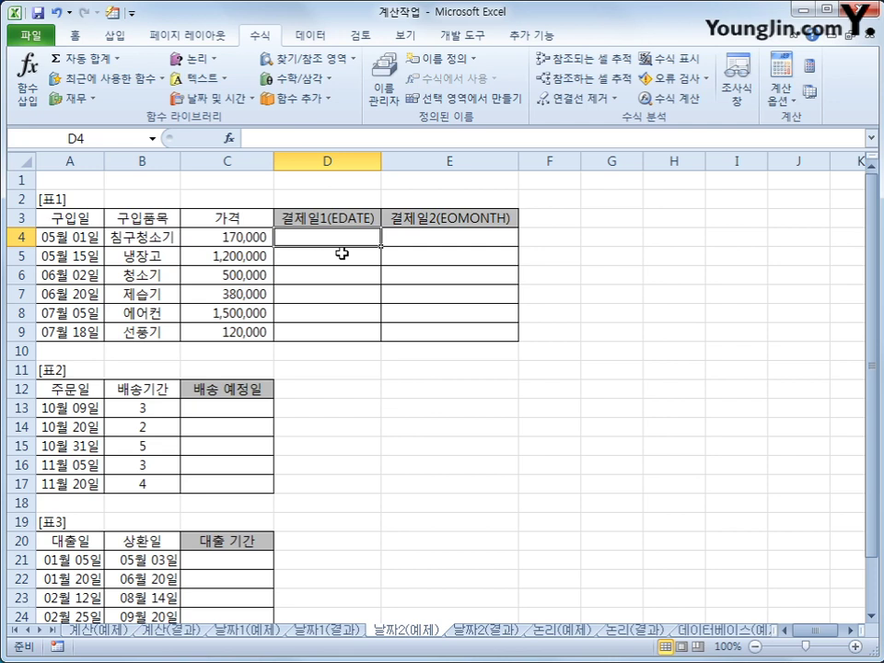
{"action": "left_click_drag", "start_coordinate": [343, 239], "coordinate": [339, 331]}
{"action": "left_click", "coordinate": [338, 332]}
- Insert the EDATE function in cell D4 with A4 as start date and 3 months, and fill it down to D9
{"action": "left_click", "coordinate": [332, 236]}
{"action": "left_click", "coordinate": [232, 109]}
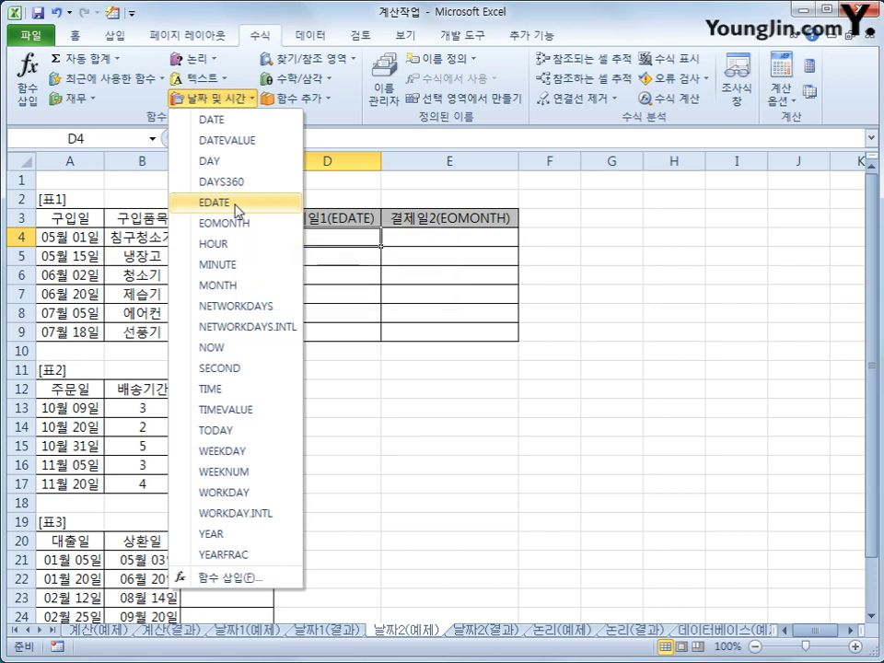
{"action": "left_click", "coordinate": [235, 210]}
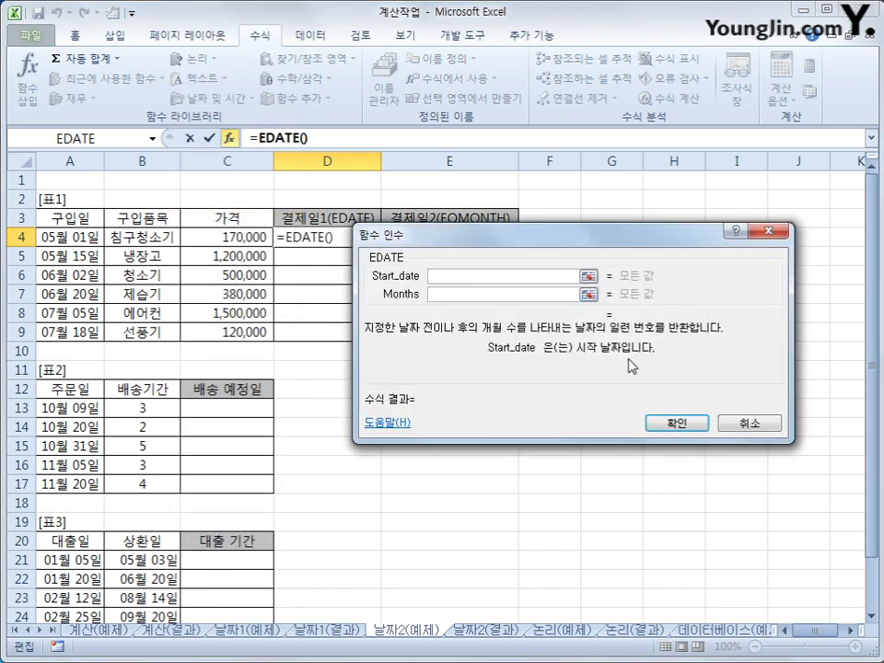
{"action": "left_click_drag", "start_coordinate": [601, 242], "coordinate": [578, 337]}
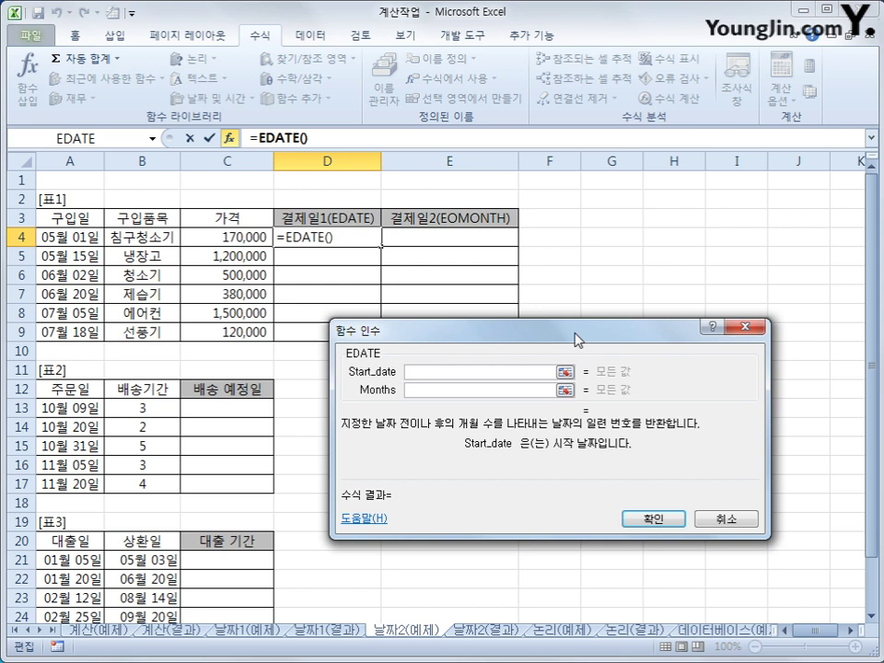
{"action": "left_click", "coordinate": [99, 238]}
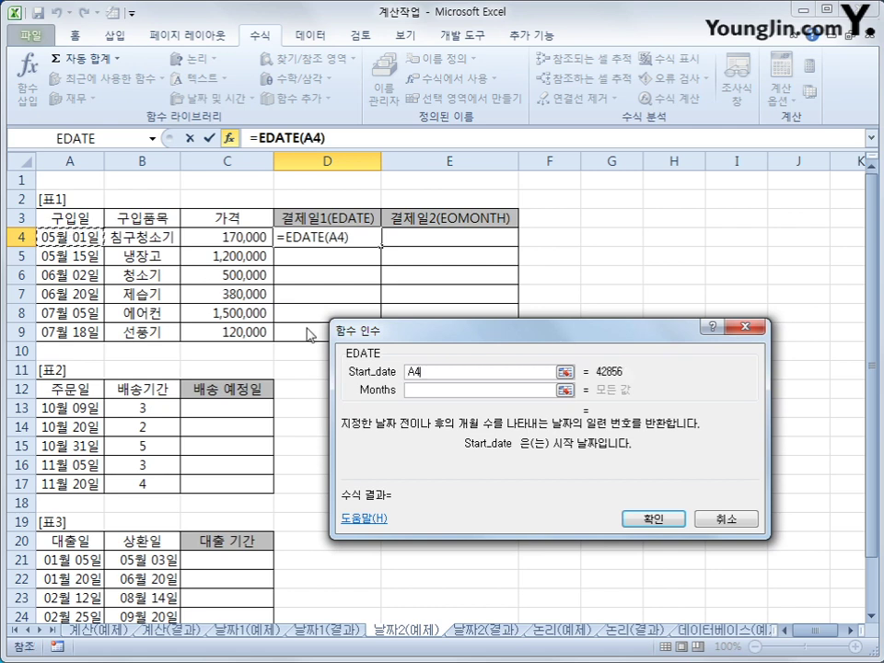
{"action": "left_click", "coordinate": [465, 394]}
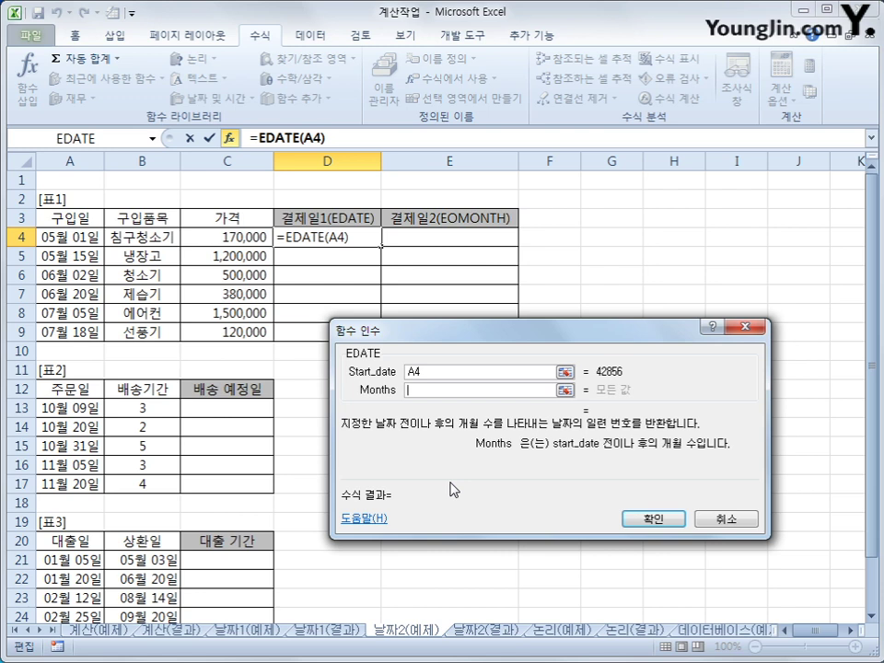
{"action": "type", "text": "3"}
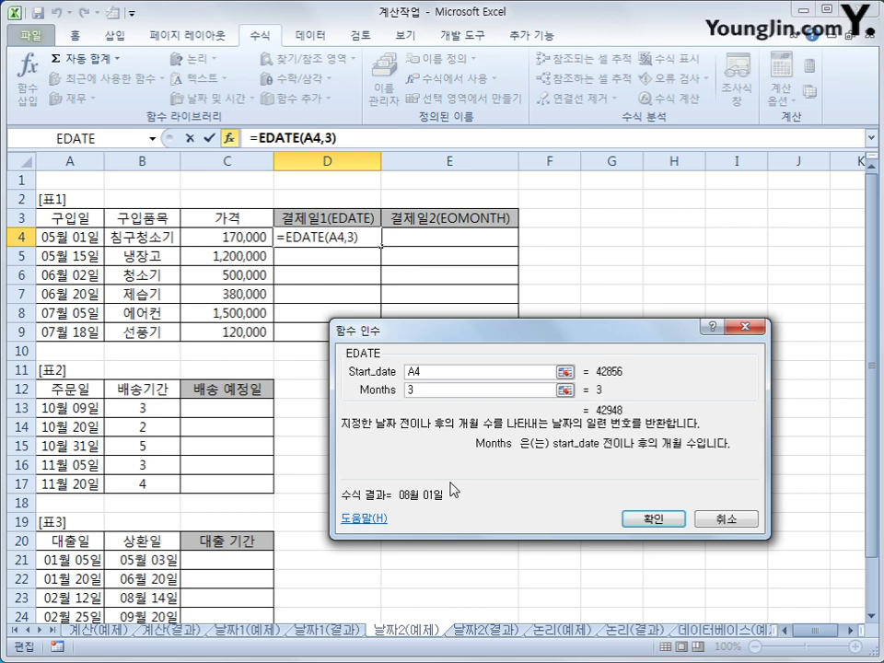
{"action": "left_click", "coordinate": [669, 518]}
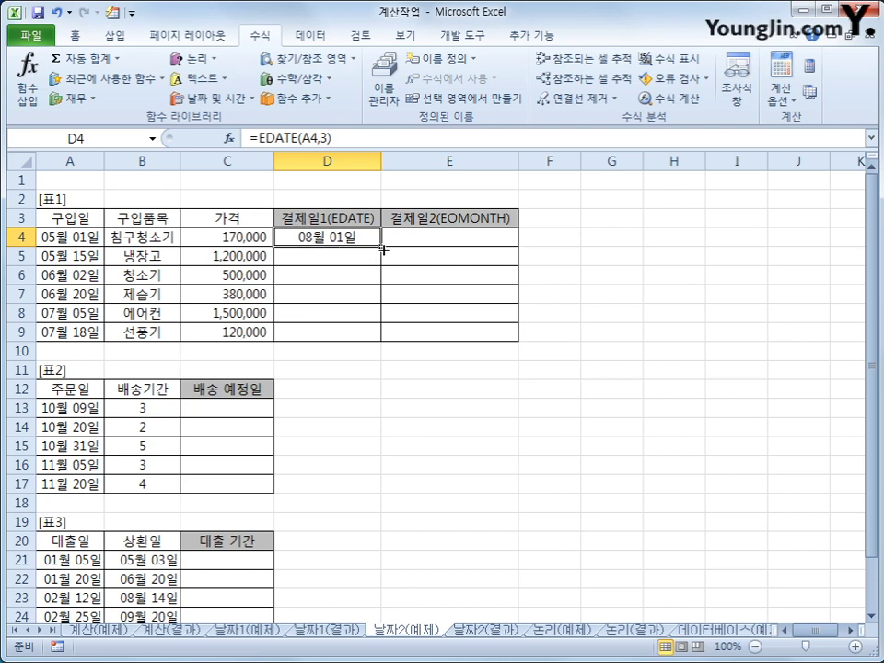
{"action": "left_click_drag", "start_coordinate": [383, 248], "coordinate": [381, 344]}
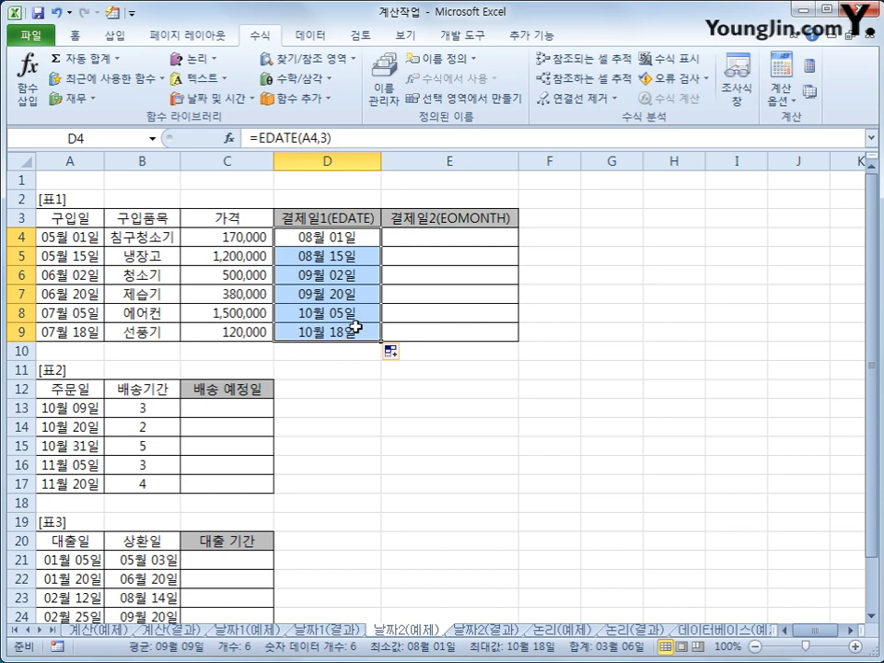
- Insert the EOMONTH function in cell E4 with A4 as start date and 3 months, and fill it down to E9
{"action": "left_click", "coordinate": [429, 240]}
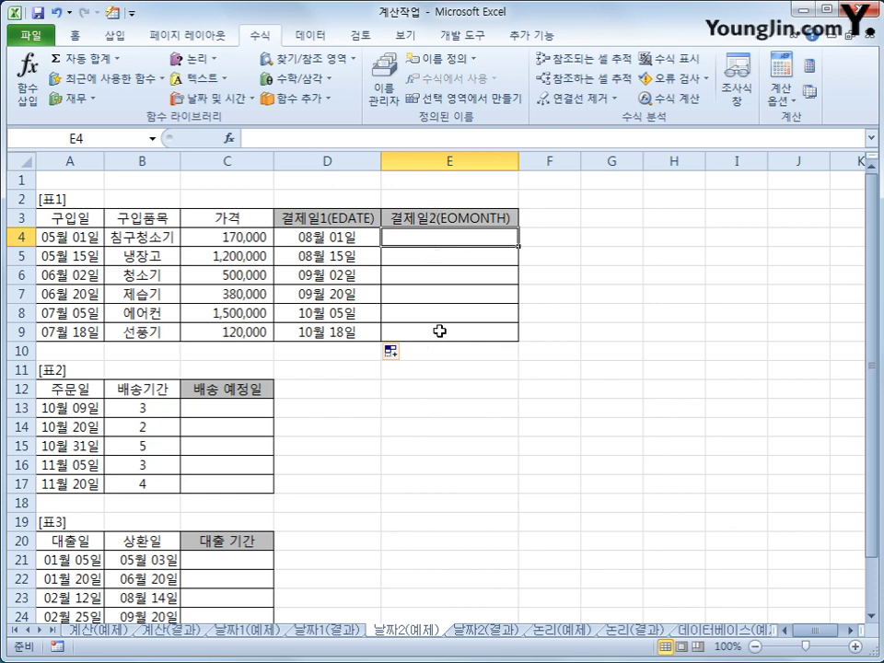
{"action": "left_click", "coordinate": [338, 238]}
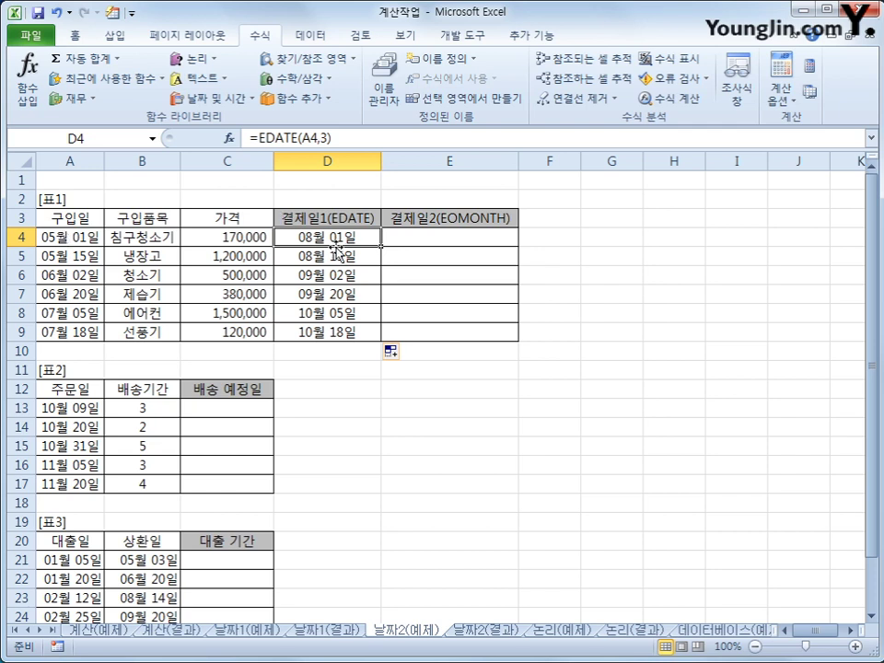
{"action": "left_click", "coordinate": [420, 239]}
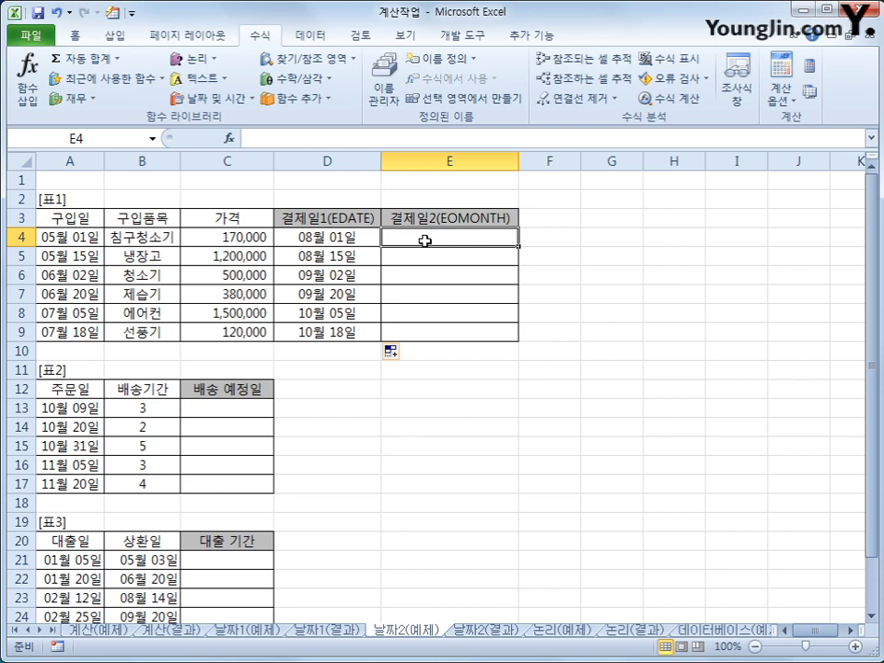
{"action": "left_click", "coordinate": [242, 98]}
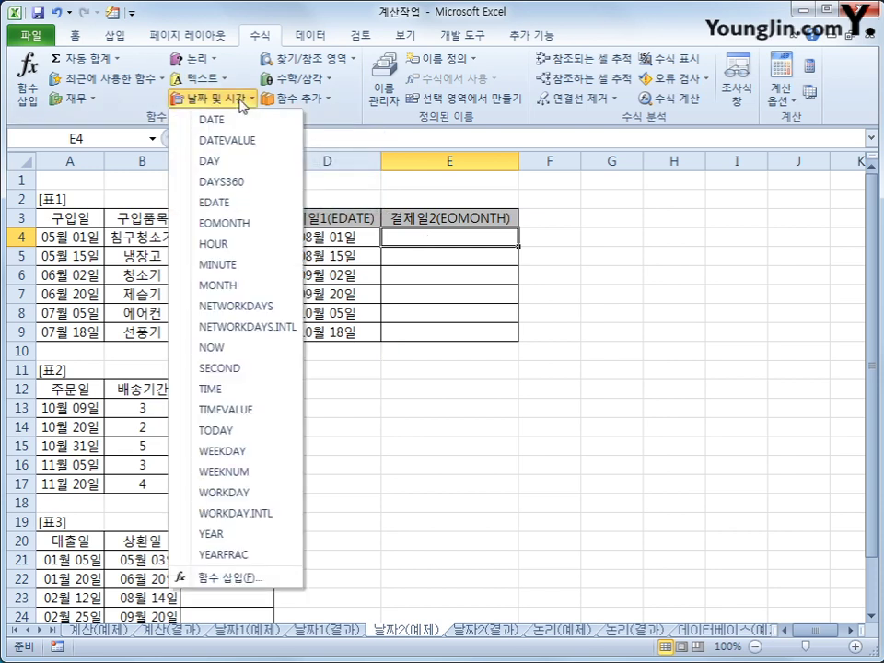
{"action": "left_click", "coordinate": [239, 232]}
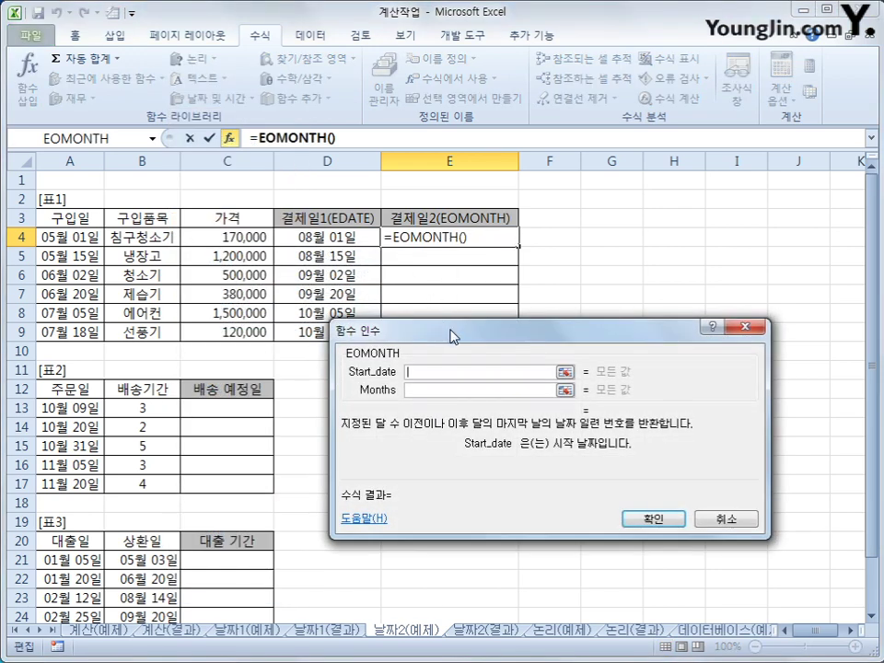
{"action": "left_click", "coordinate": [81, 239]}
{"action": "left_click", "coordinate": [420, 391]}
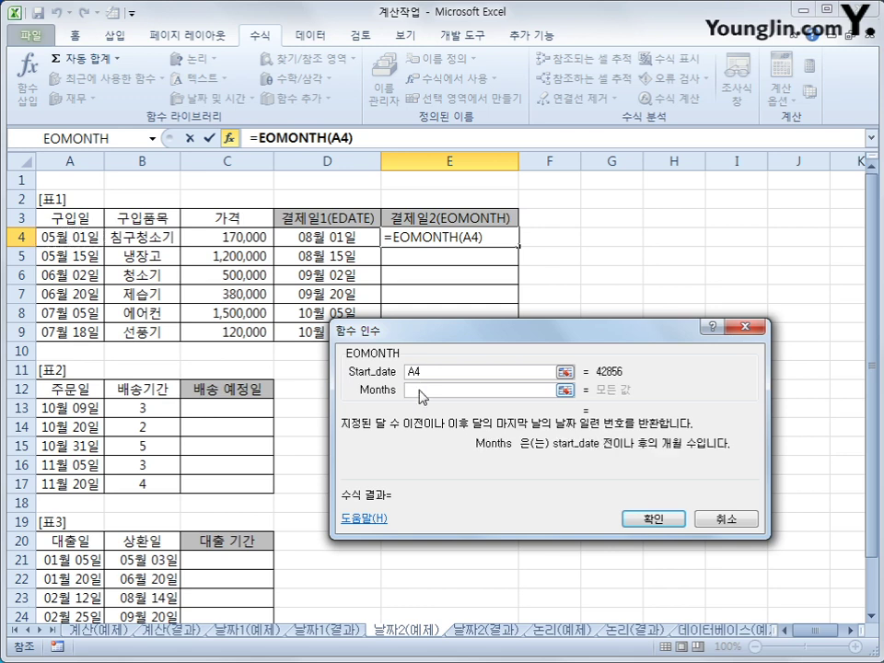
{"action": "type", "text": "3"}
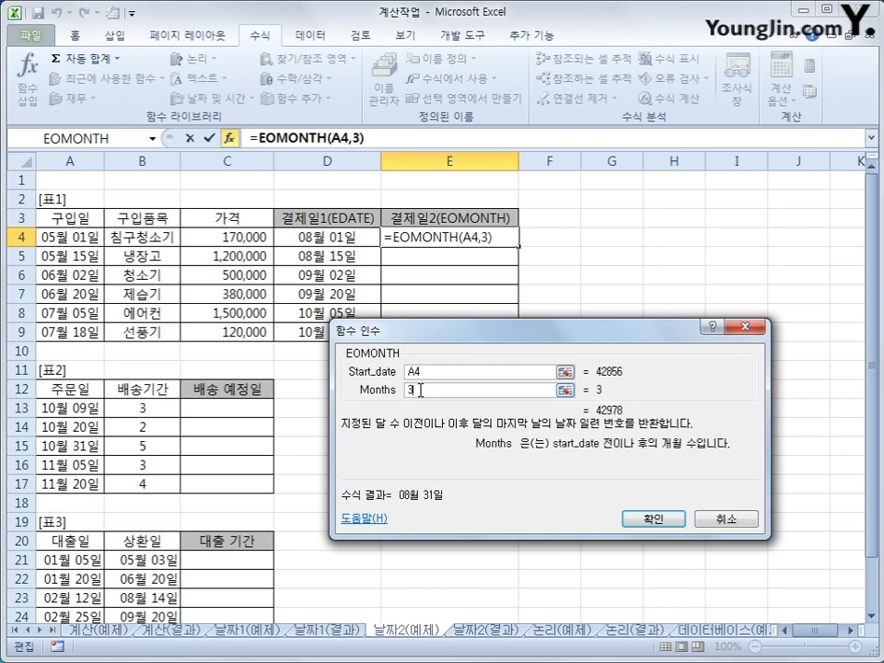
{"action": "left_click", "coordinate": [638, 521]}
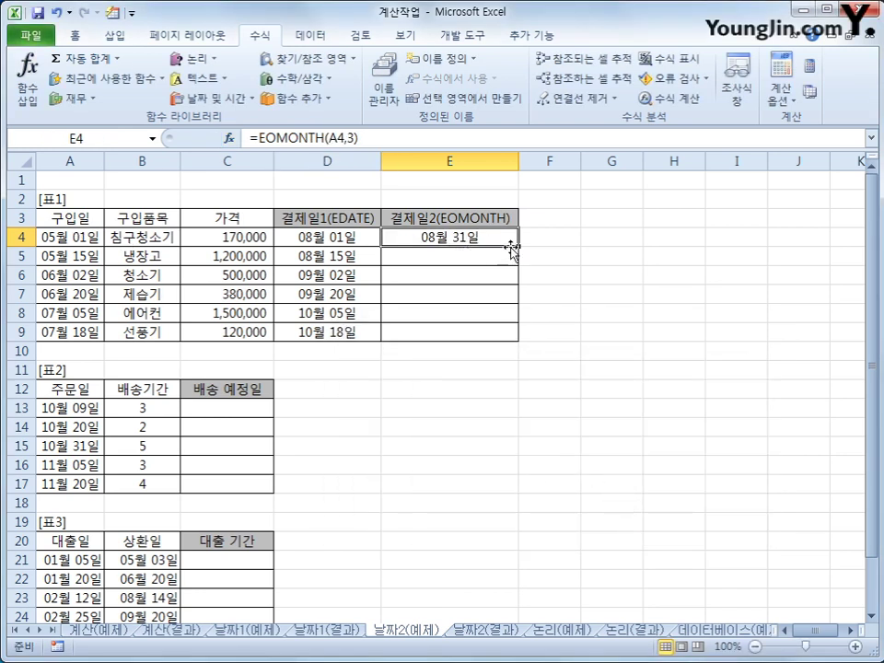
{"action": "left_click_drag", "start_coordinate": [516, 246], "coordinate": [516, 343]}
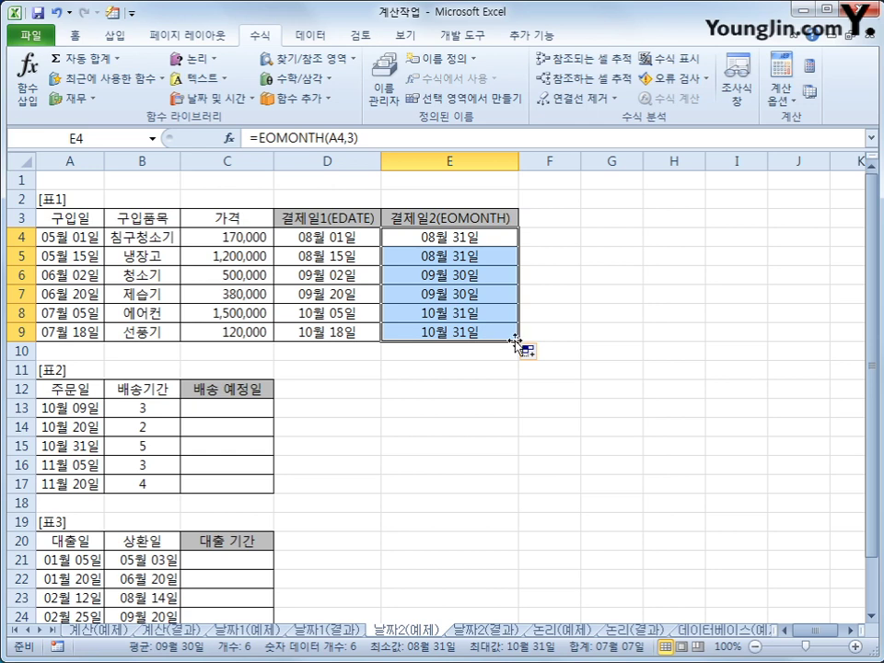
- Insert the WORKDAY function in cell C13 with A13 as start date and B13 as days, and fill it down to C17
{"action": "left_click", "coordinate": [262, 417]}
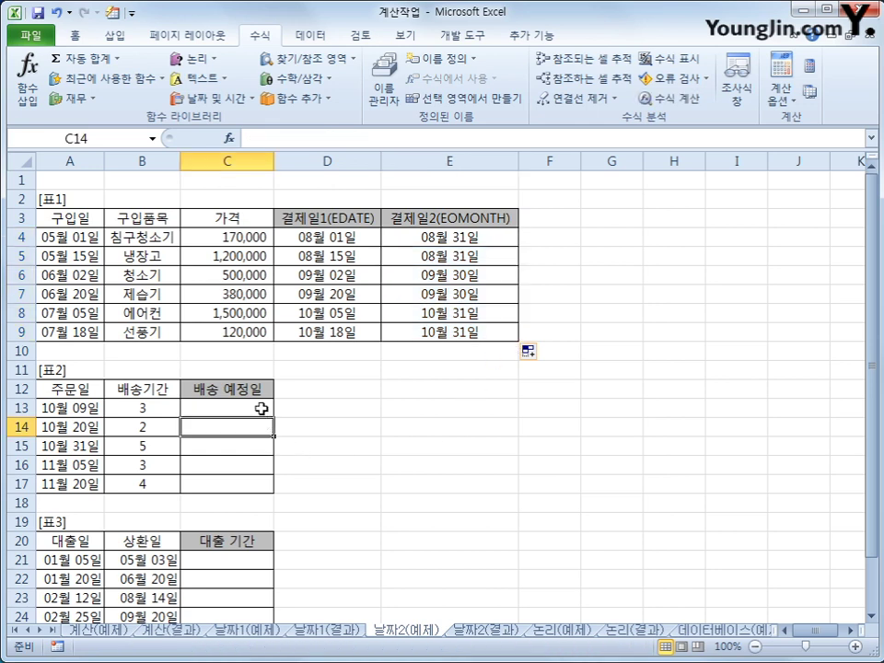
{"action": "left_click", "coordinate": [262, 406]}
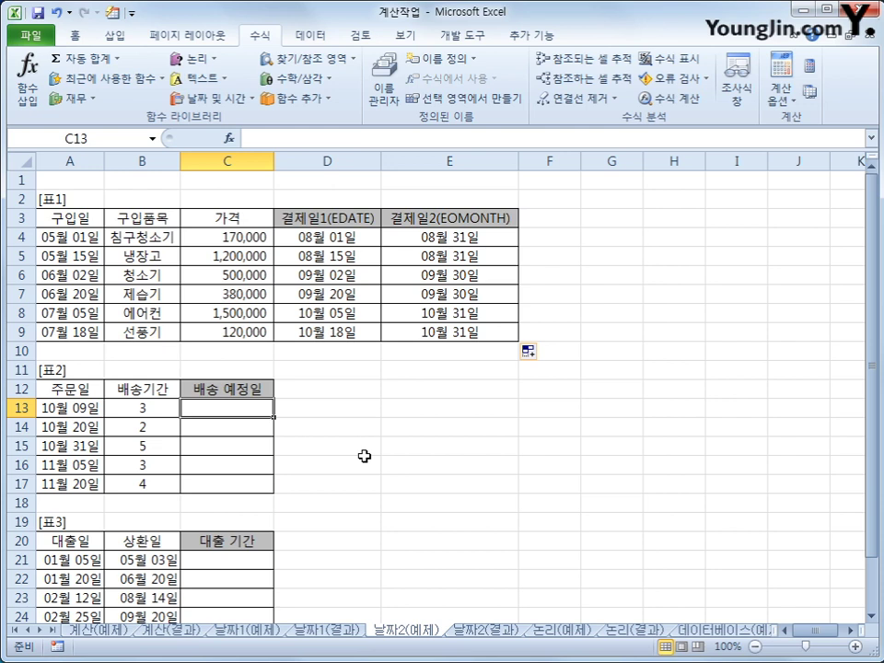
{"action": "left_click_drag", "start_coordinate": [128, 412], "coordinate": [135, 475]}
{"action": "left_click", "coordinate": [221, 411]}
{"action": "left_click", "coordinate": [232, 100]}
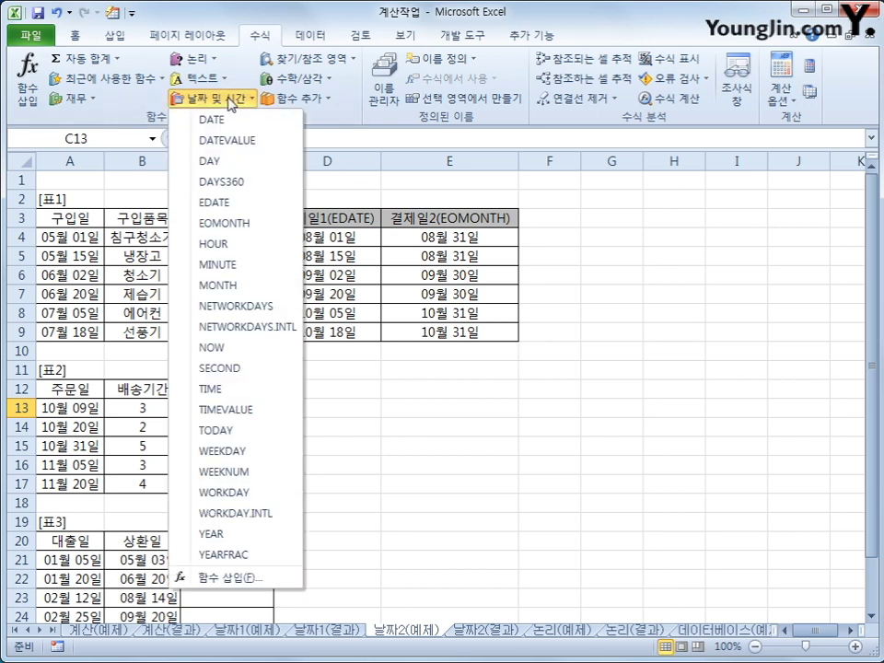
{"action": "left_click", "coordinate": [258, 499]}
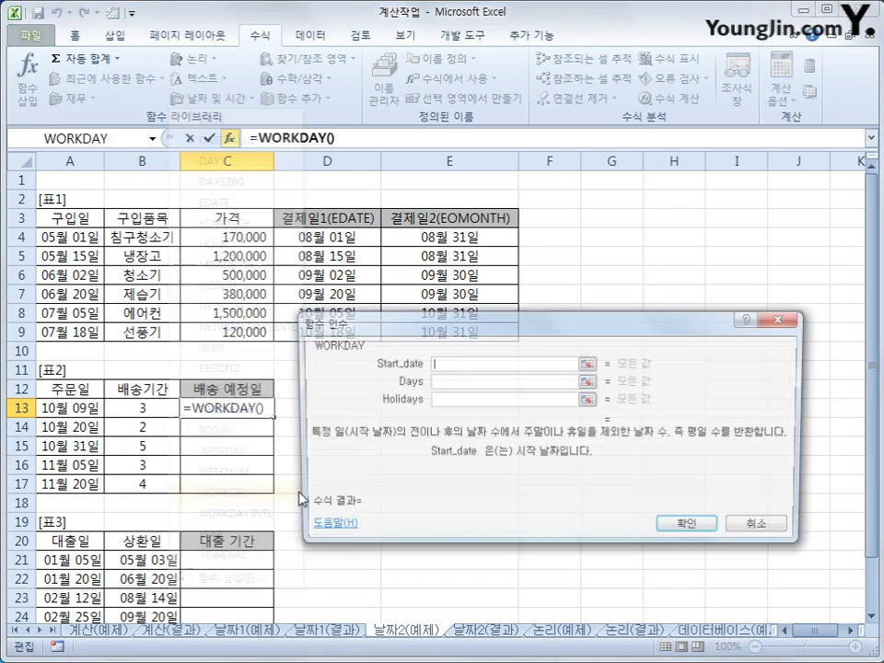
{"action": "left_click", "coordinate": [92, 412]}
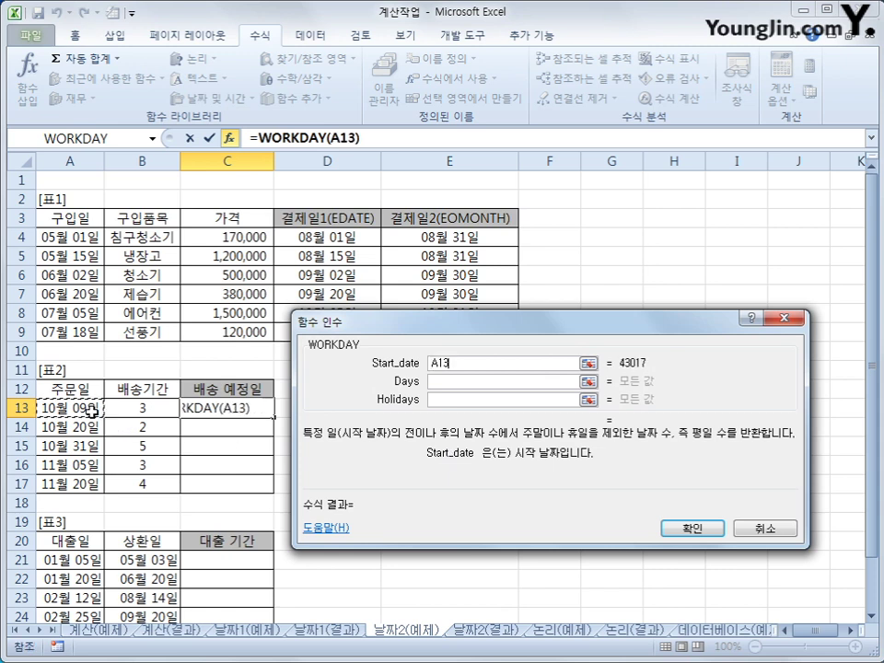
{"action": "left_click", "coordinate": [464, 383]}
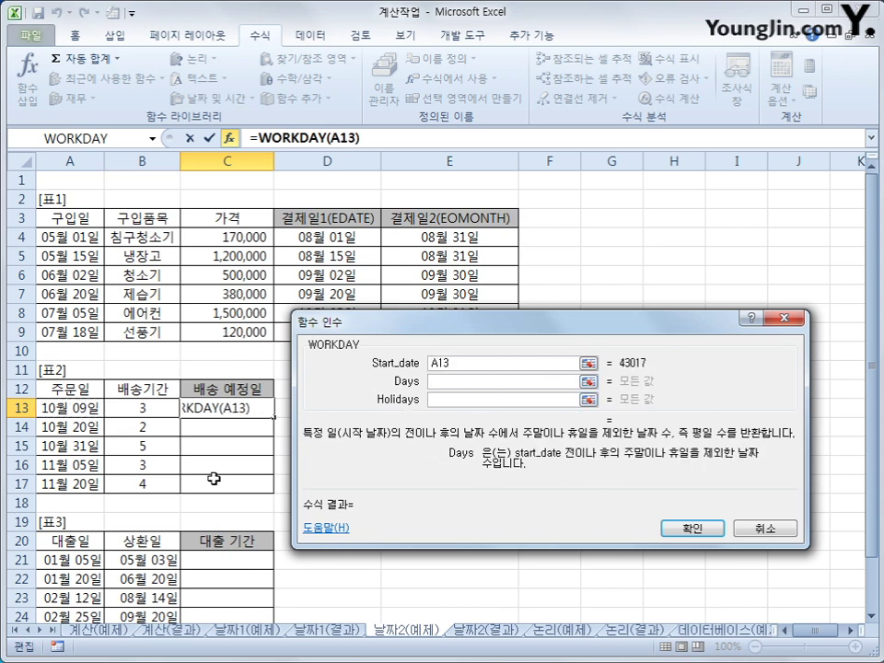
{"action": "left_click", "coordinate": [147, 411]}
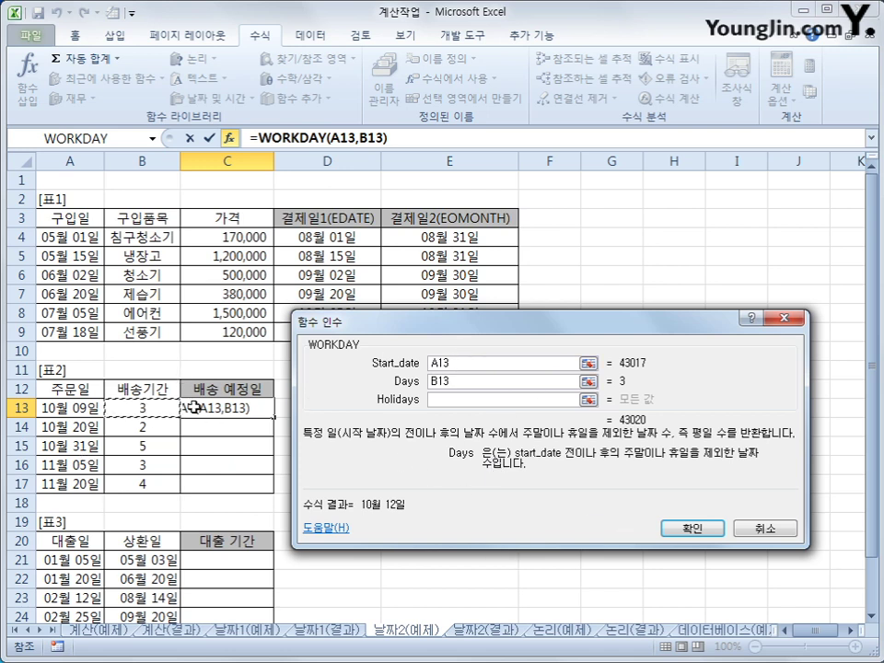
{"action": "left_click", "coordinate": [690, 529]}
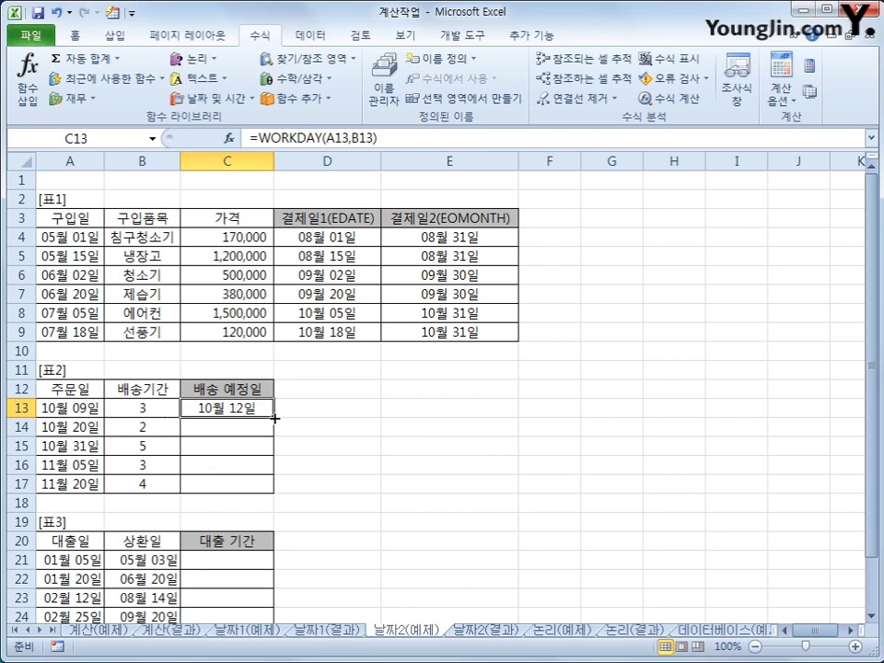
{"action": "left_click_drag", "start_coordinate": [274, 418], "coordinate": [274, 494]}
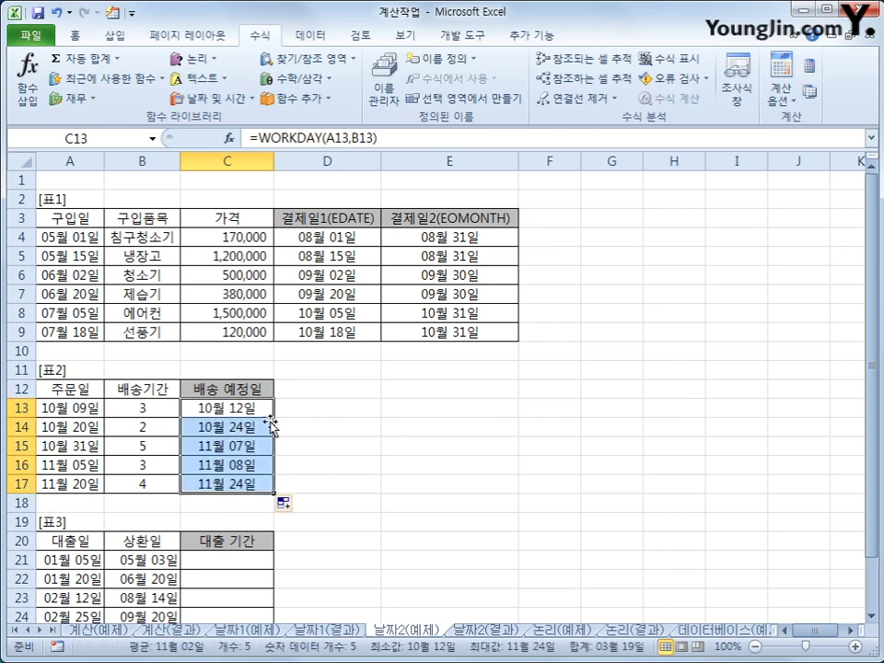
- Check the 배송 예정일 results in C14 and C15 against their order dates in 표2
{"action": "left_click", "coordinate": [387, 505]}
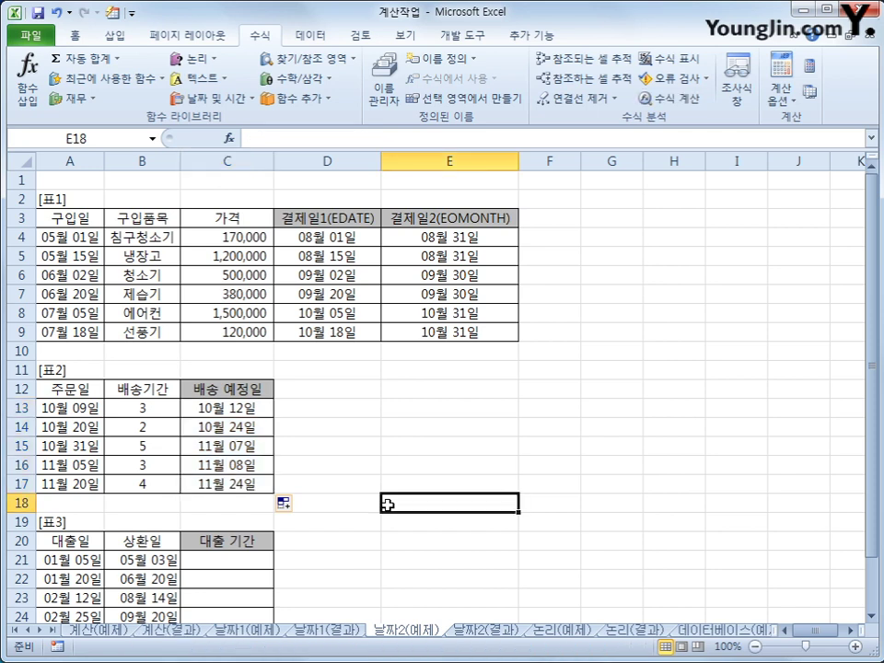
{"action": "left_click", "coordinate": [204, 446]}
{"action": "left_click", "coordinate": [61, 444]}
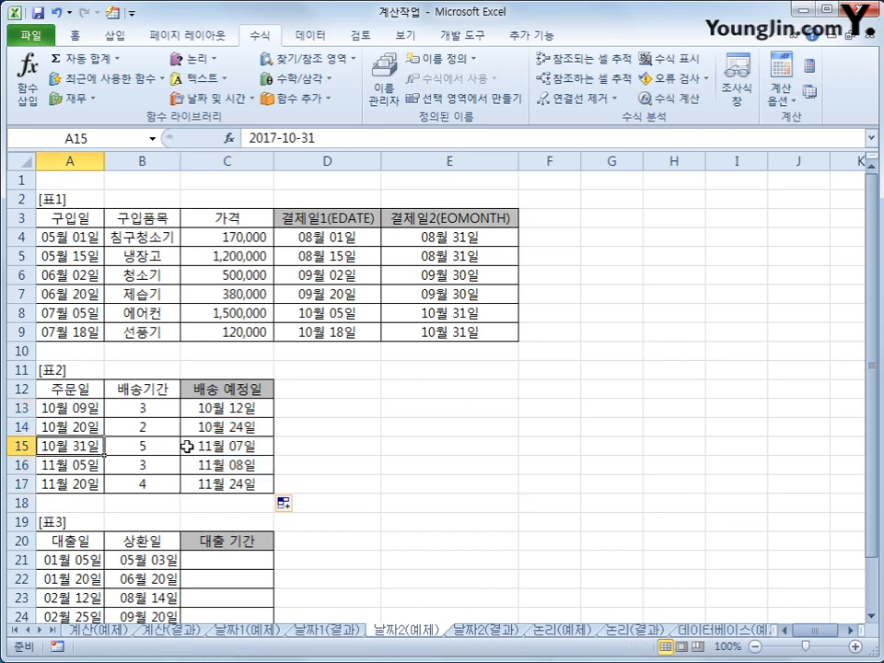
{"action": "left_click", "coordinate": [215, 452]}
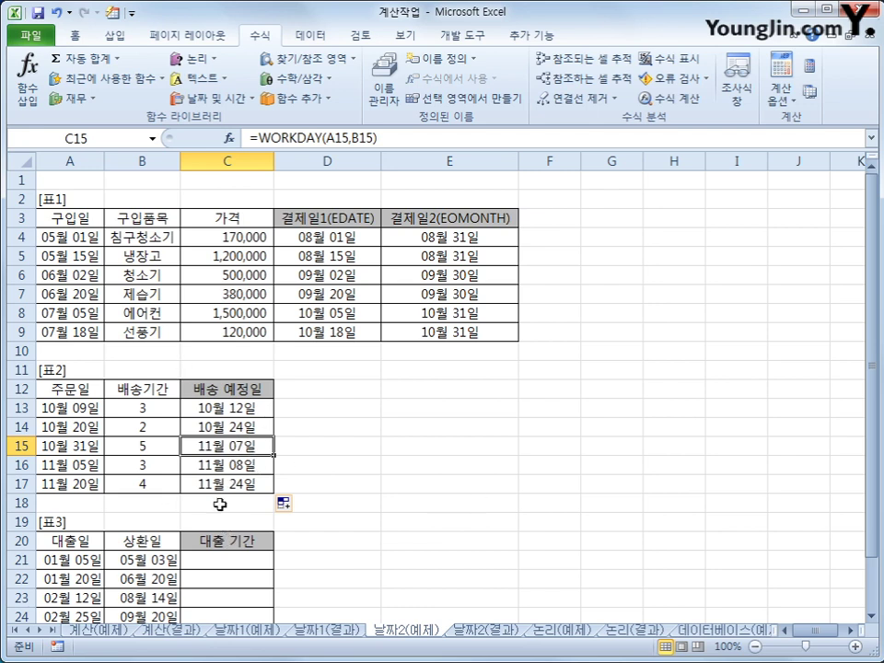
{"action": "left_click", "coordinate": [221, 429]}
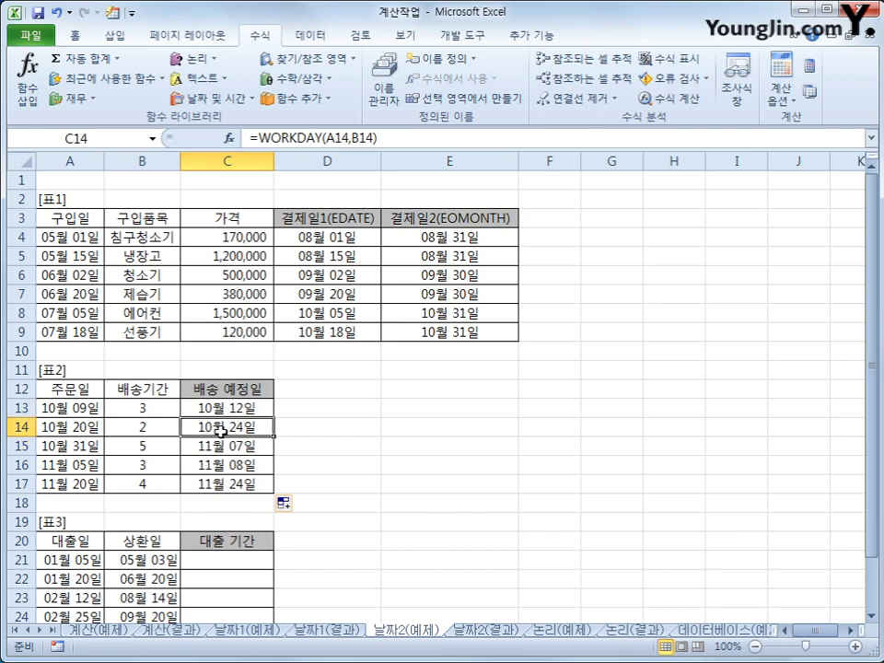
{"action": "left_click", "coordinate": [72, 436]}
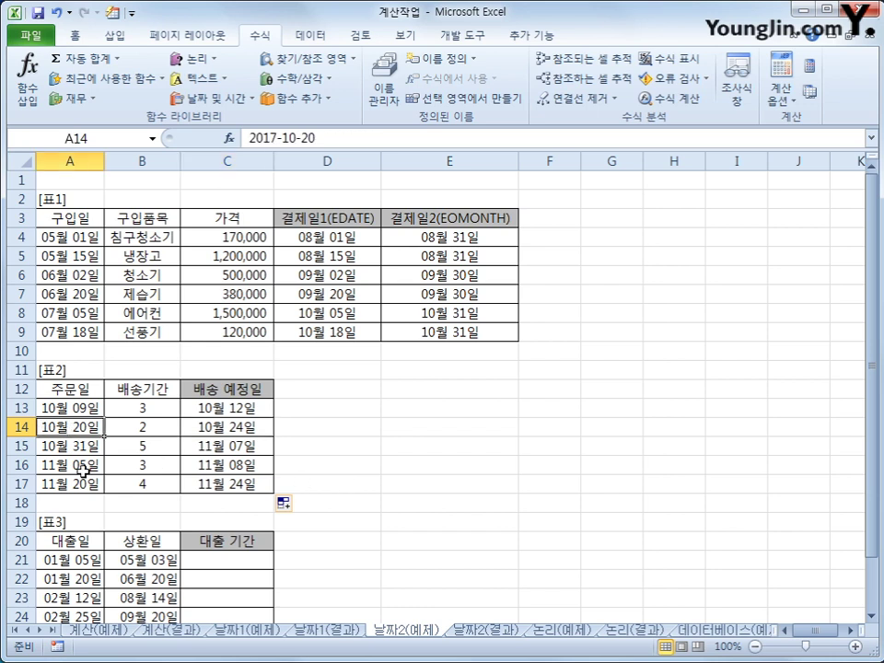
{"action": "left_click", "coordinate": [241, 429]}
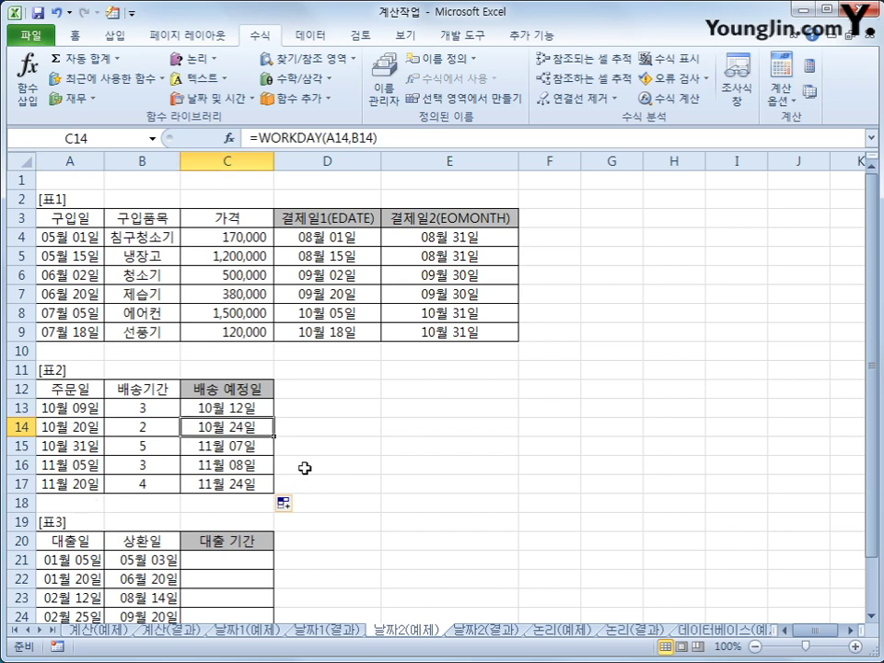
- Start a YEARFRAC function in cell C21 of 표3 with A21 as start date and B21 as end date
{"action": "scroll", "coordinate": [304, 468], "scroll_direction": "down", "scroll_amount": 3}
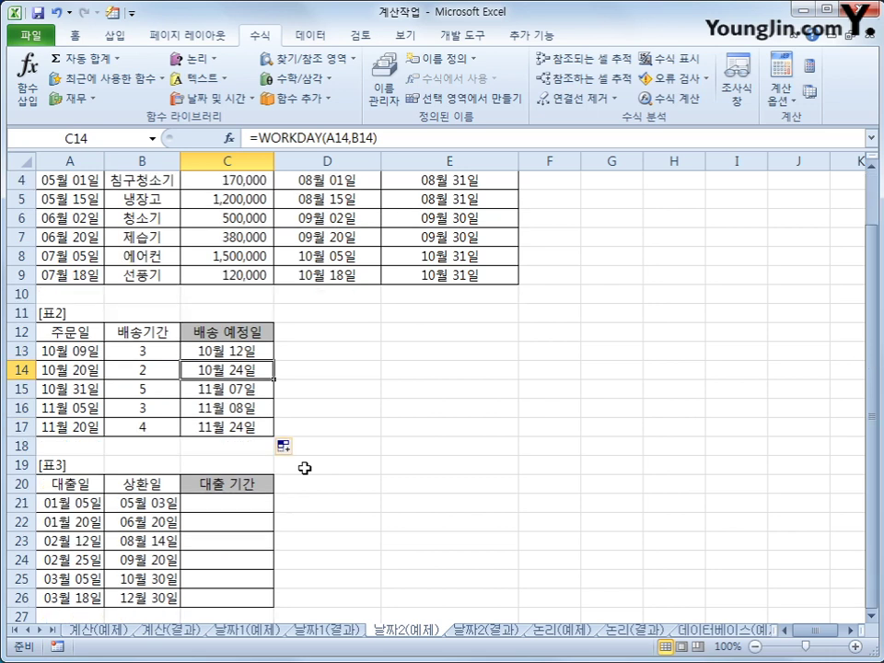
{"action": "left_click", "coordinate": [251, 391]}
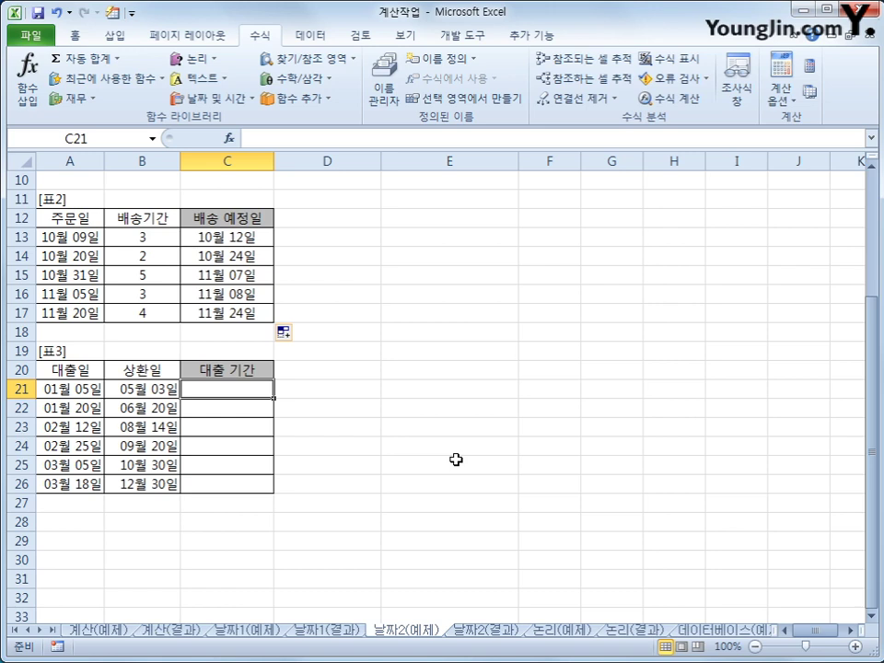
{"action": "left_click", "coordinate": [213, 98]}
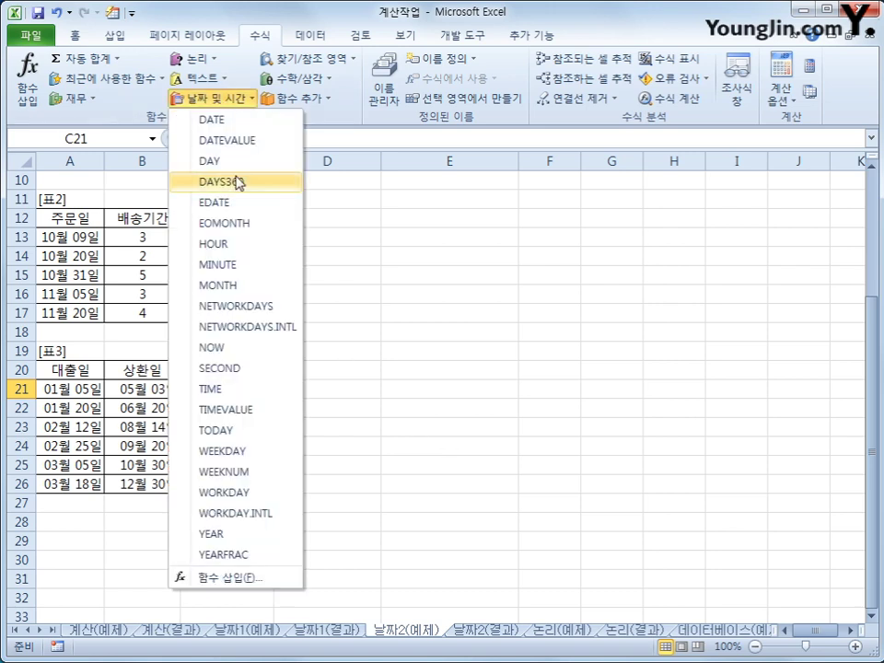
{"action": "left_click", "coordinate": [259, 558]}
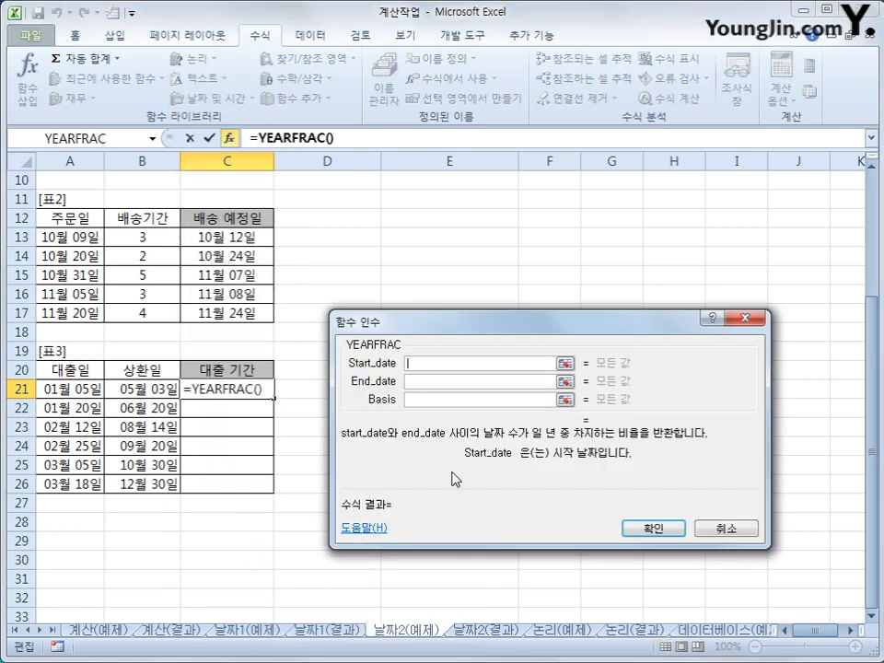
{"action": "left_click", "coordinate": [92, 394]}
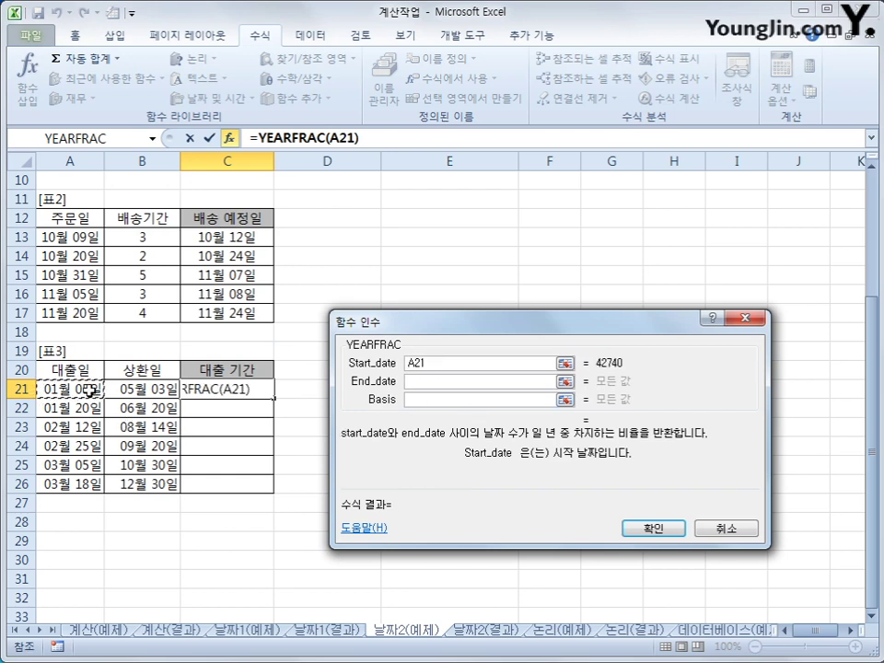
{"action": "left_click", "coordinate": [411, 379]}
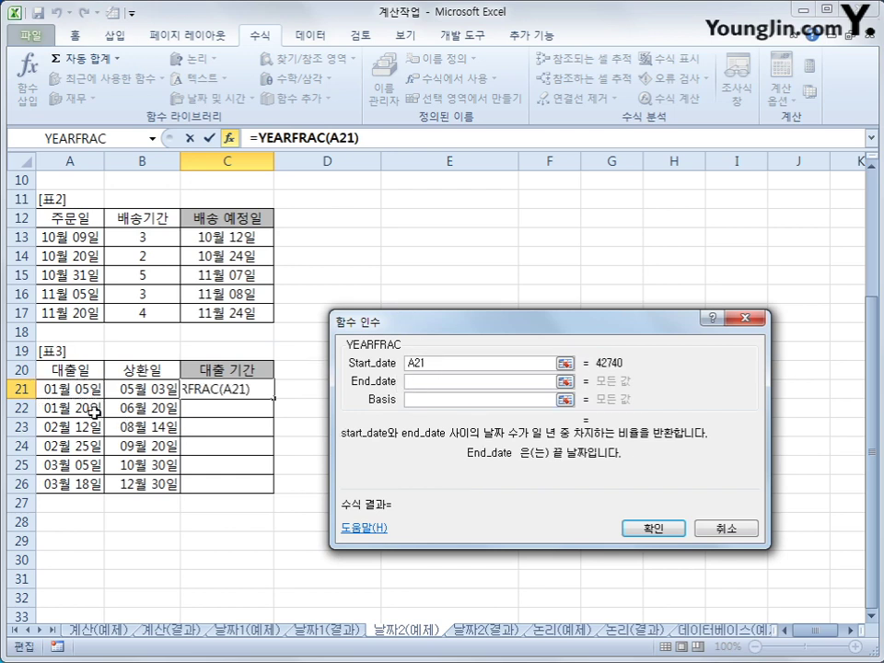
{"action": "left_click", "coordinate": [157, 392]}
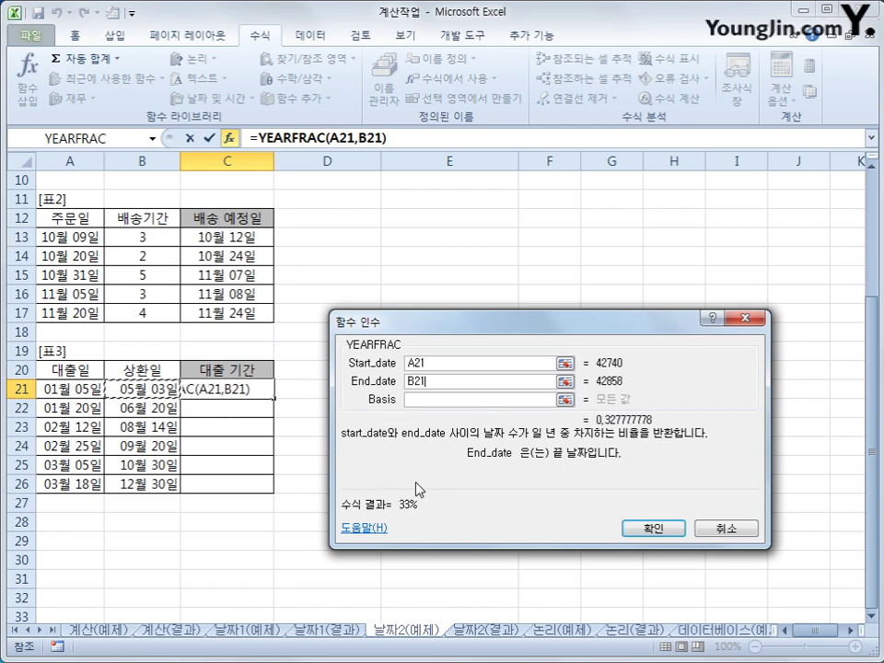
- Open the YEARFRAC function's help and read the table of basis options beside the function arguments
{"action": "left_click", "coordinate": [429, 400]}
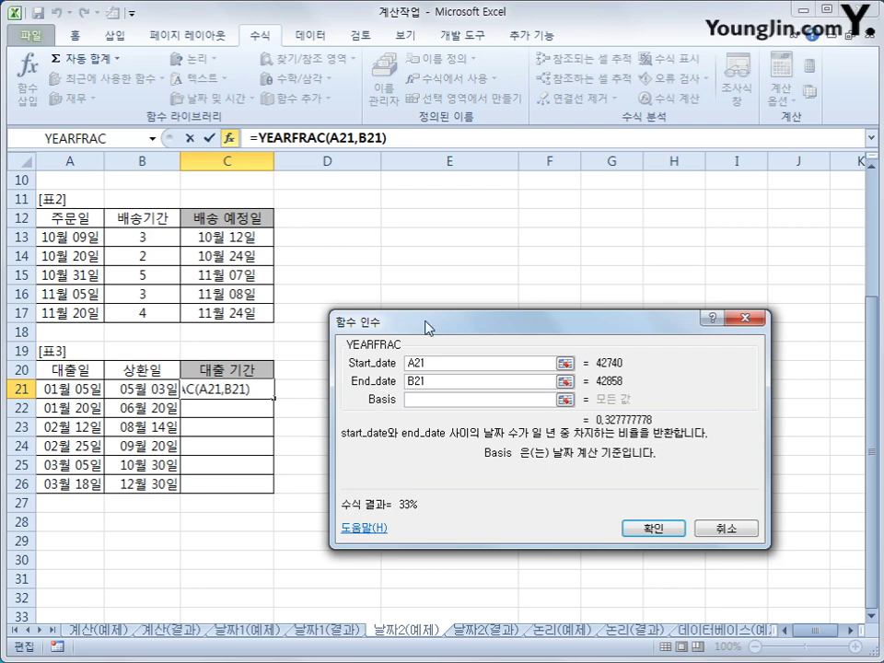
{"action": "left_click_drag", "start_coordinate": [426, 325], "coordinate": [427, 196]}
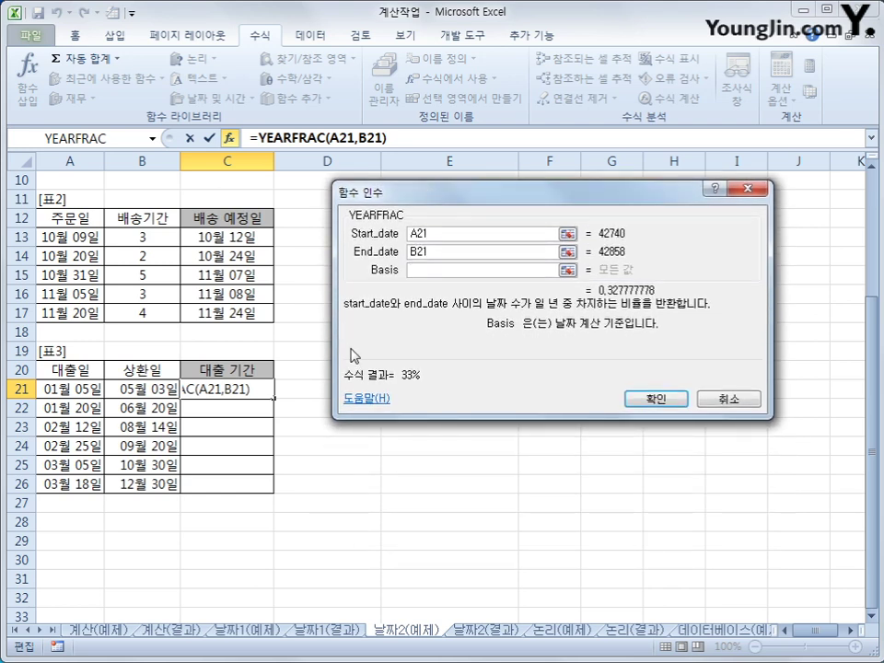
{"action": "left_click", "coordinate": [369, 401]}
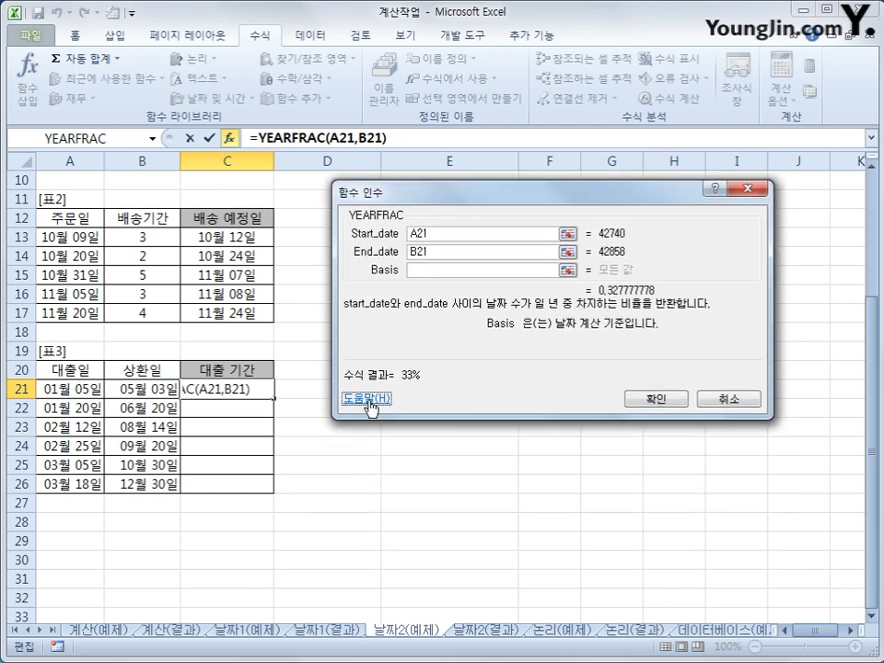
{"action": "left_click_drag", "start_coordinate": [697, 204], "coordinate": [166, 111]}
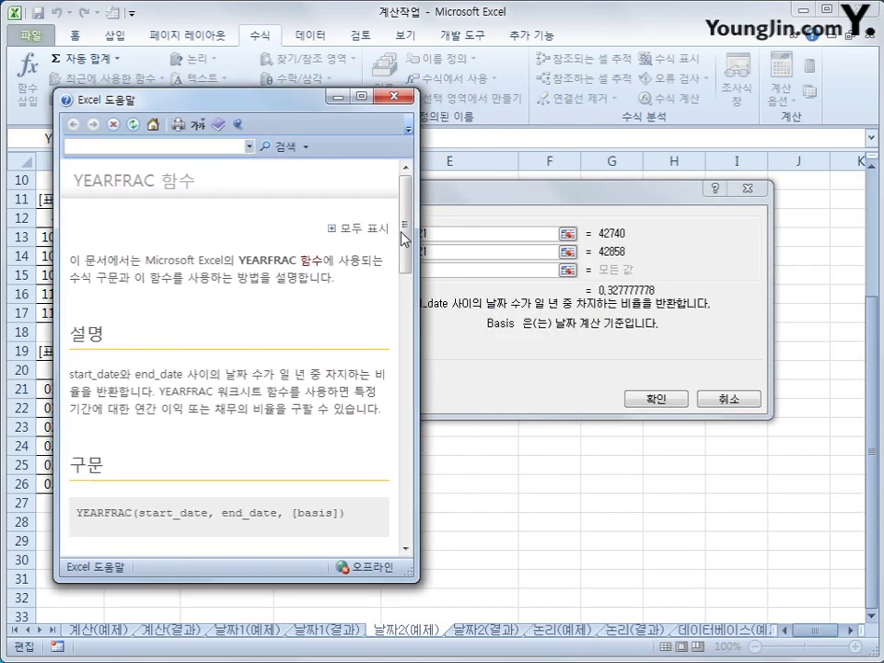
{"action": "left_click_drag", "start_coordinate": [404, 237], "coordinate": [395, 339]}
{"action": "left_click_drag", "start_coordinate": [571, 188], "coordinate": [597, 191]}
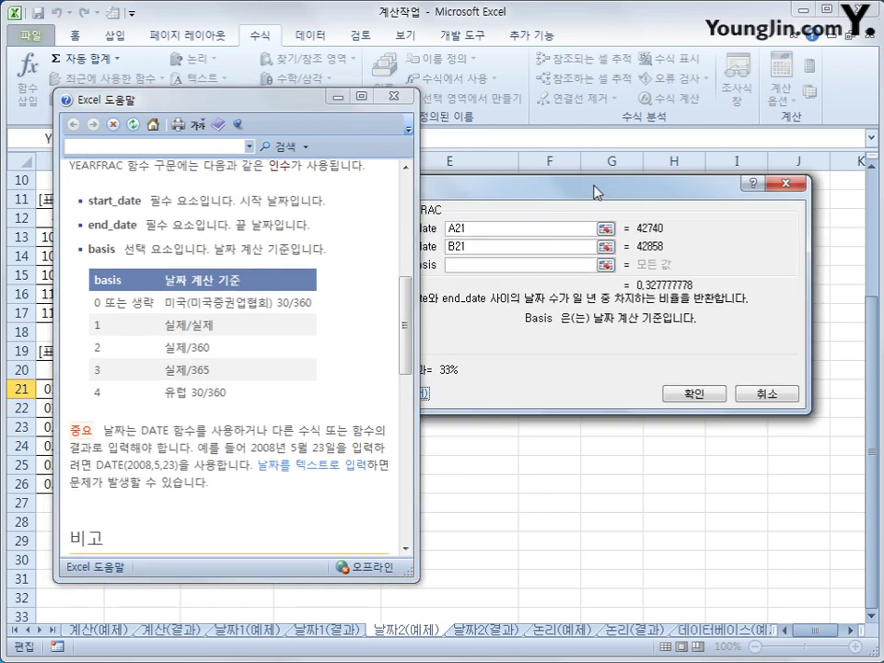
- Set the YEARFRAC basis to 3, close the help, and fill the finished C21 formula down to C26
{"action": "left_click", "coordinate": [523, 263]}
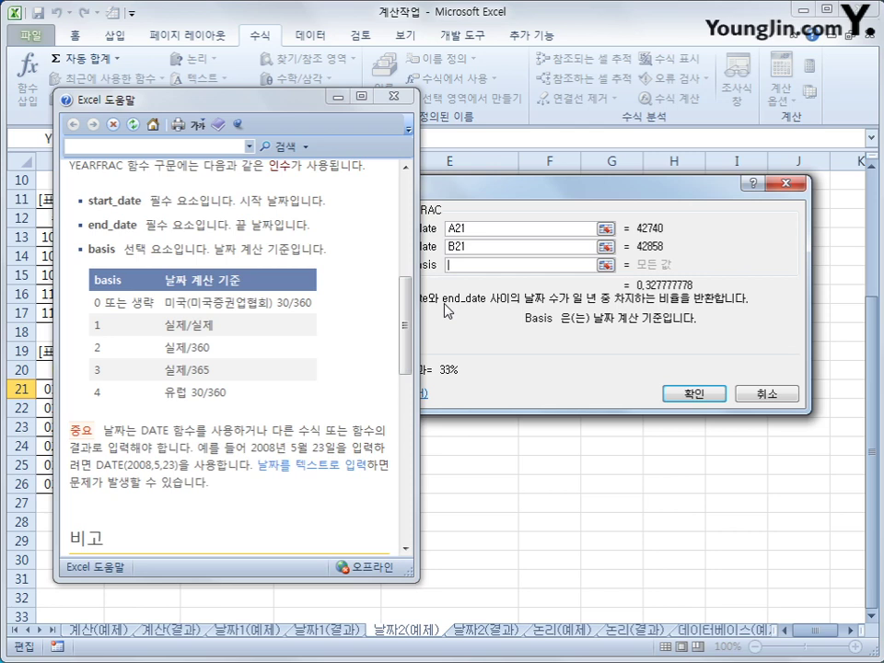
{"action": "type", "text": "3"}
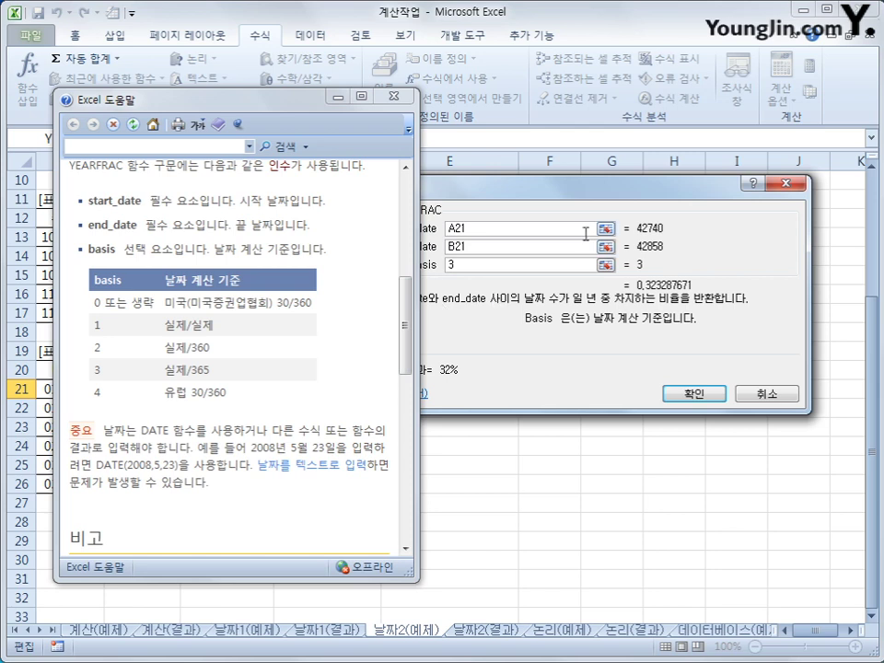
{"action": "left_click", "coordinate": [394, 99]}
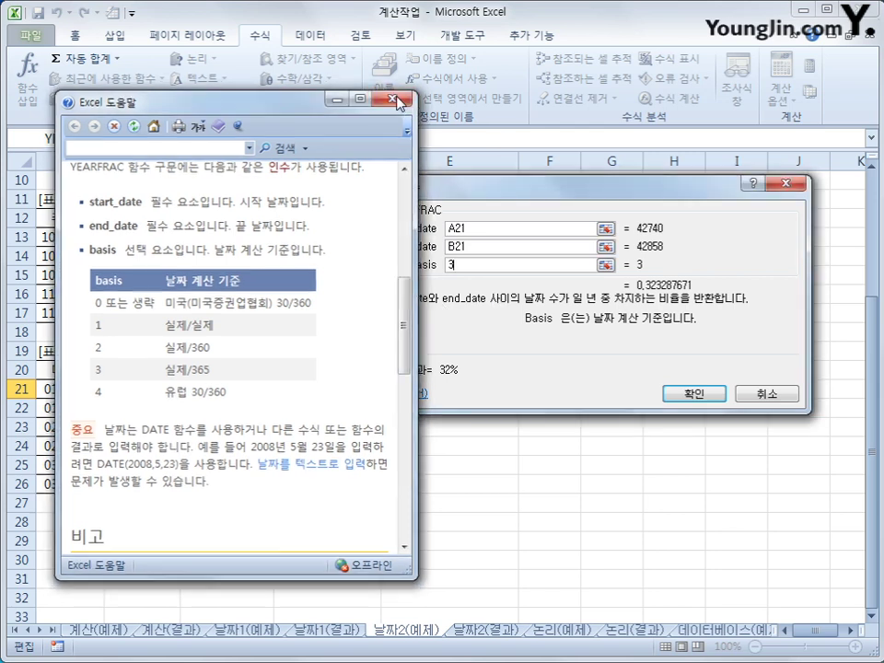
{"action": "left_click", "coordinate": [693, 396]}
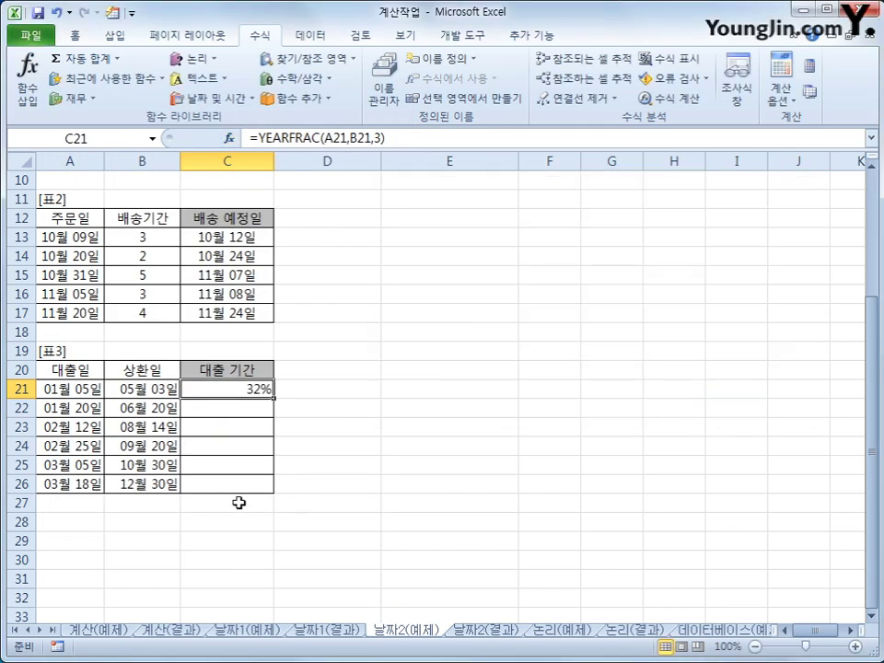
{"action": "left_click_drag", "start_coordinate": [275, 400], "coordinate": [278, 488]}
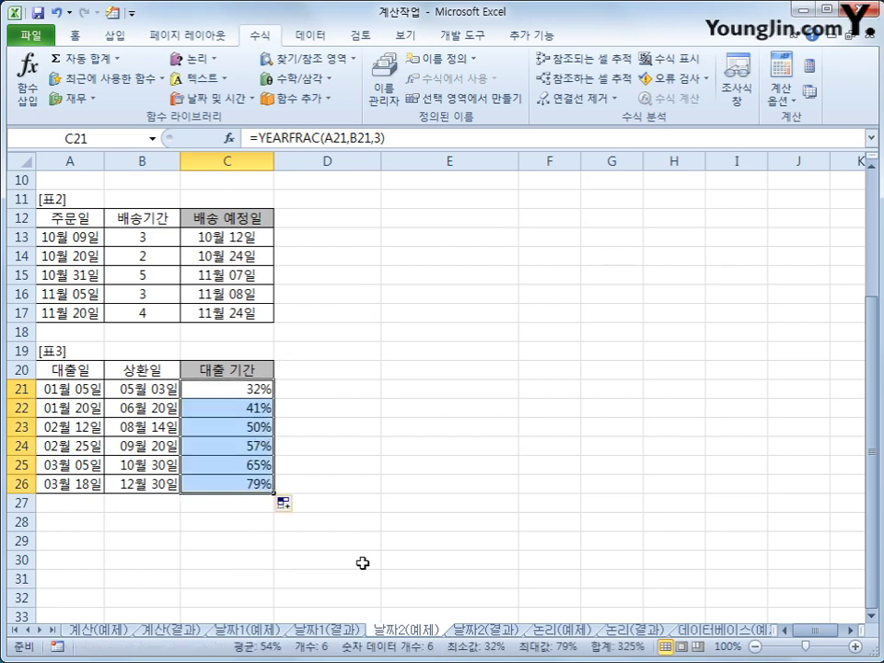
- Compare the filled 날짜2(예제) sheet with the completed 날짜2(결과) sheet
{"action": "scroll", "coordinate": [362, 563], "scroll_direction": "up", "scroll_amount": 3}
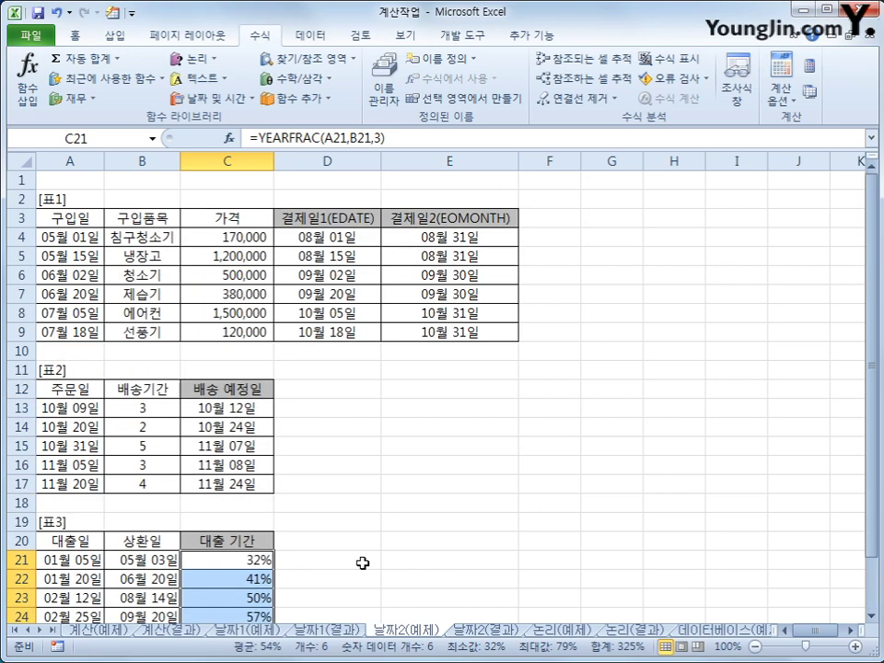
{"action": "left_click", "coordinate": [471, 632]}
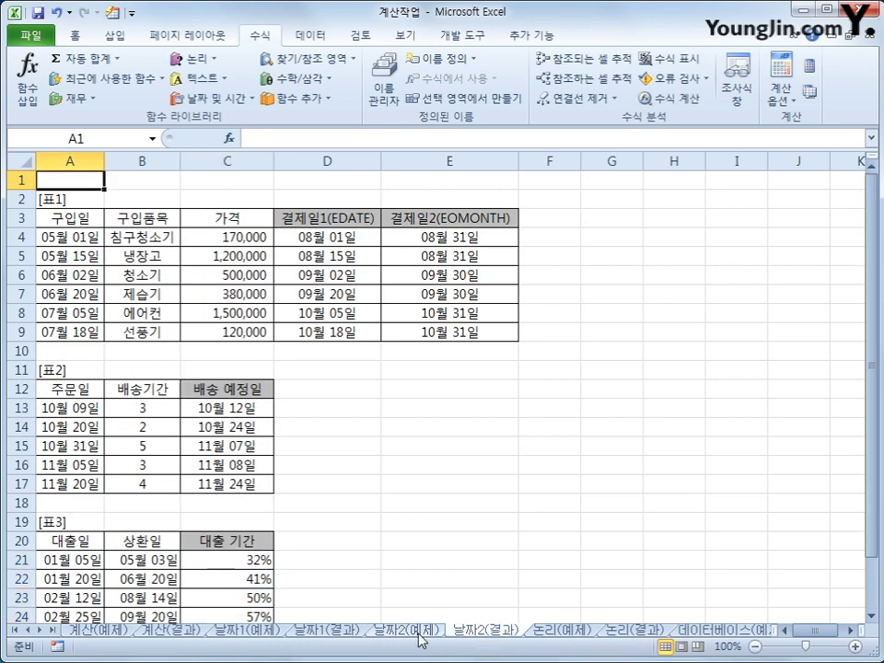
{"action": "left_click", "coordinate": [420, 634]}
{"action": "left_click", "coordinate": [473, 634]}
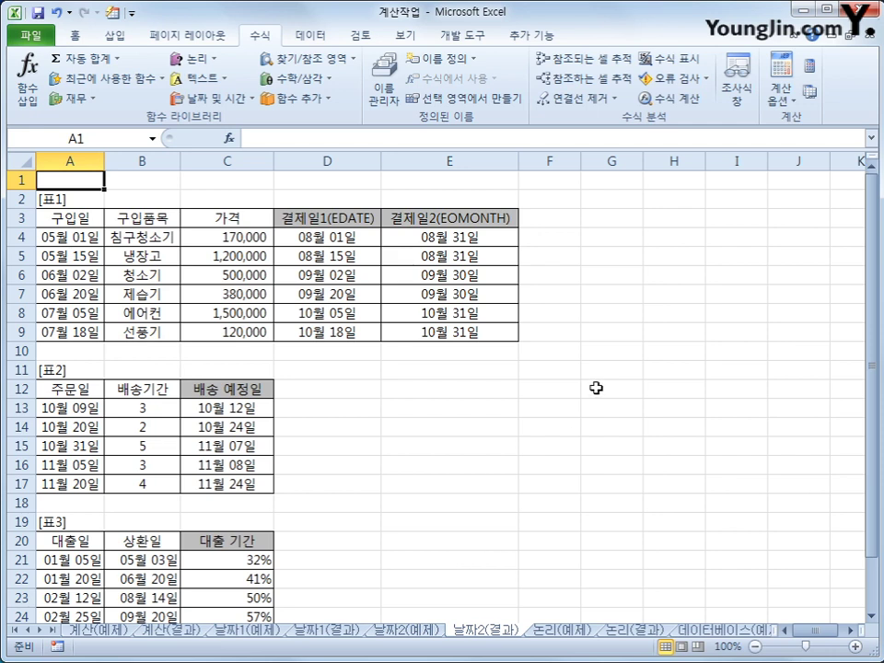